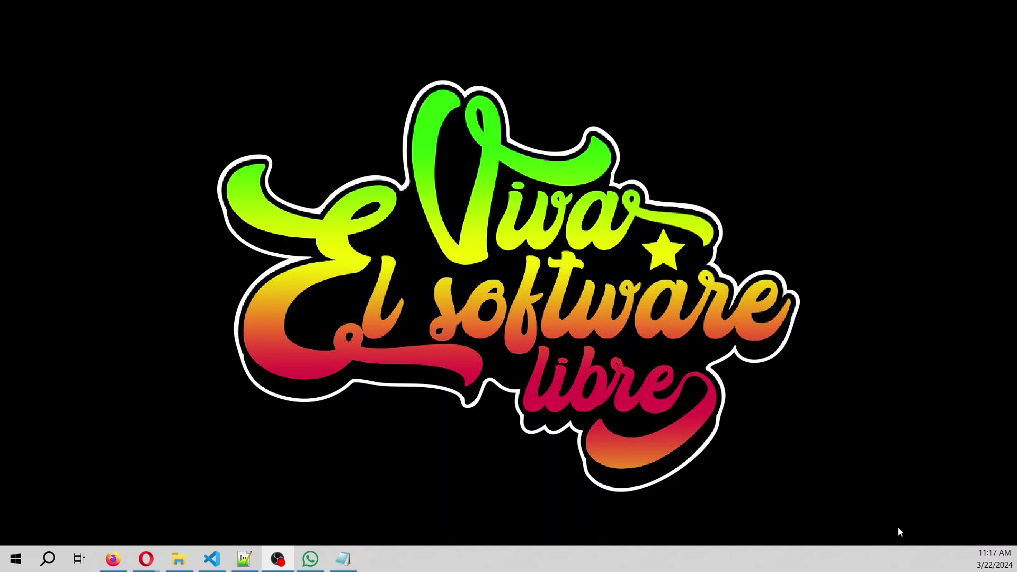
Look over the PHREEQC diagram in the browser, then return to the desktop.
{"action": "mouse_move", "coordinate": [143, 569]}
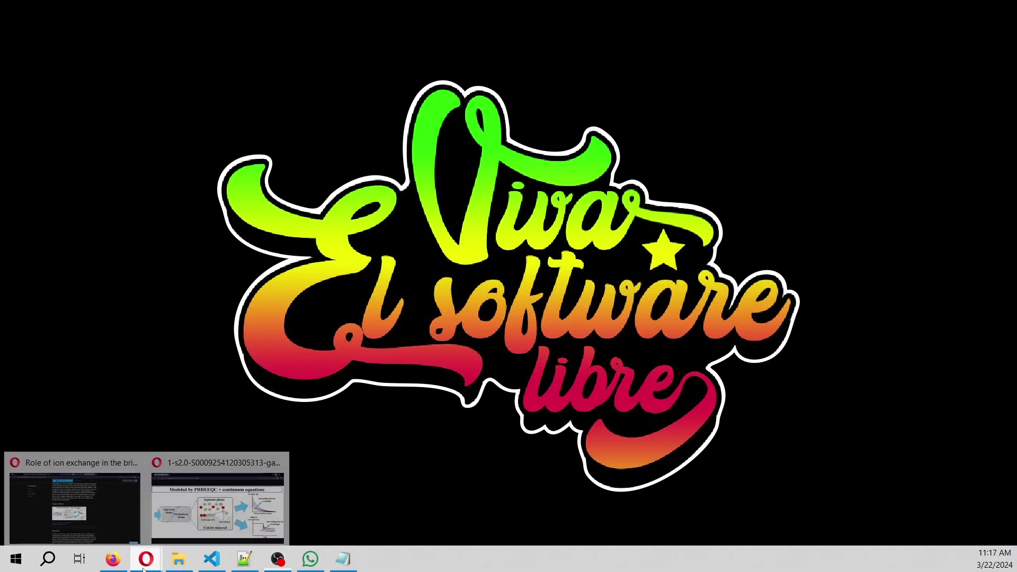
{"action": "left_click", "coordinate": [217, 509]}
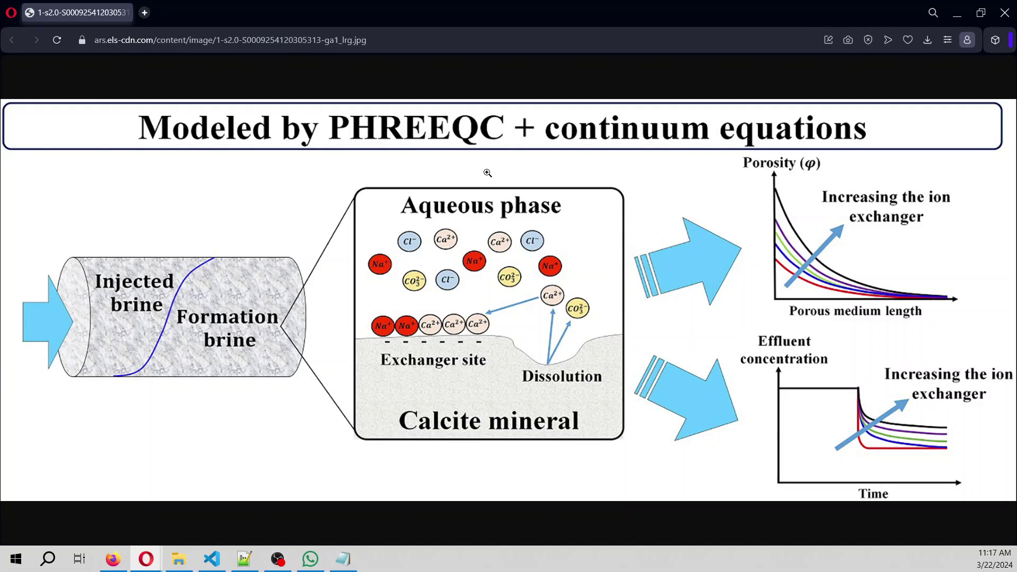
{"action": "left_click", "coordinate": [957, 12]}
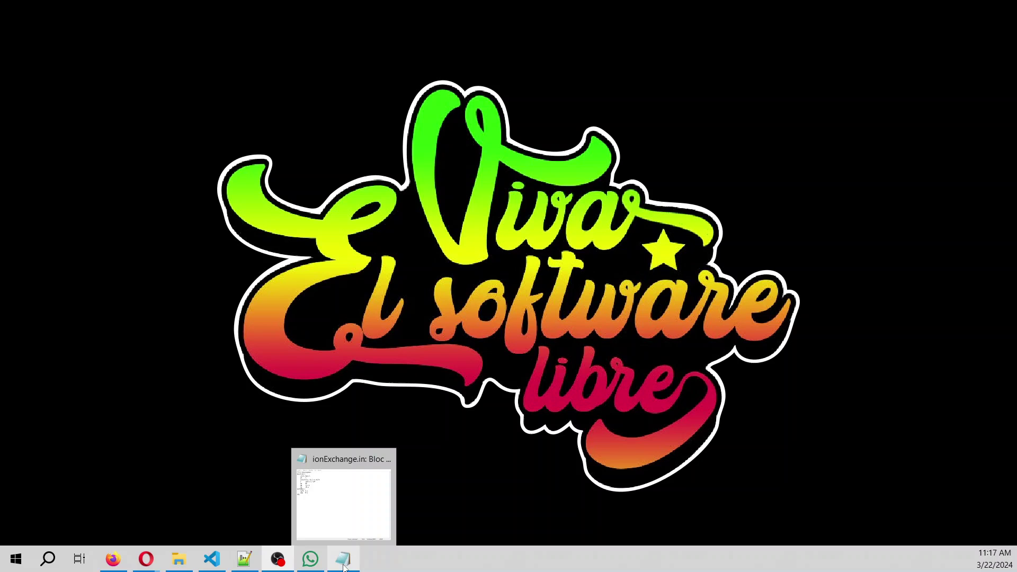
Create a new text file in the Documentos folder and rename it ionExchange.in.
{"action": "mouse_move", "coordinate": [146, 559]}
{"action": "mouse_move", "coordinate": [180, 566]}
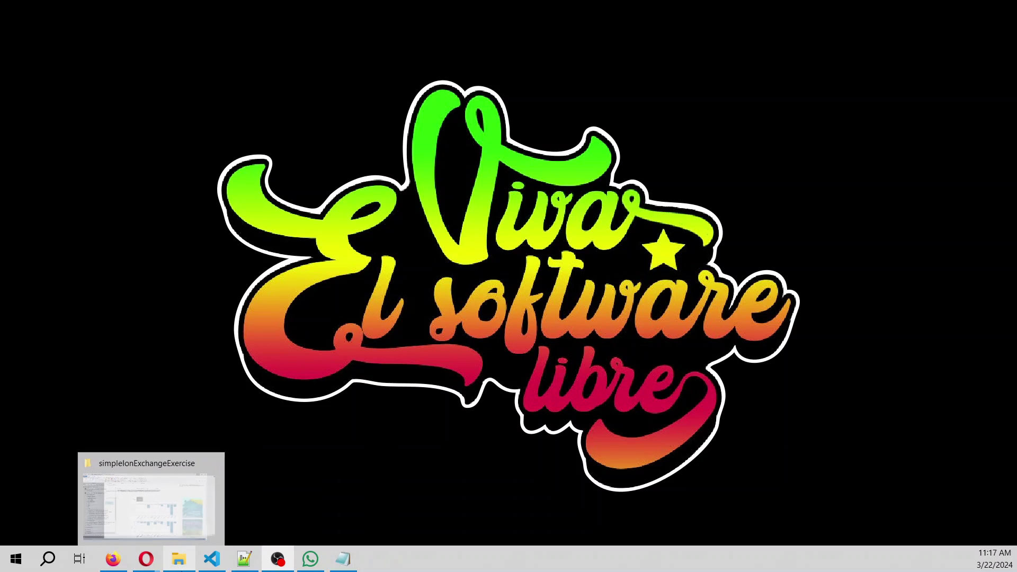
{"action": "left_click", "coordinate": [179, 563]}
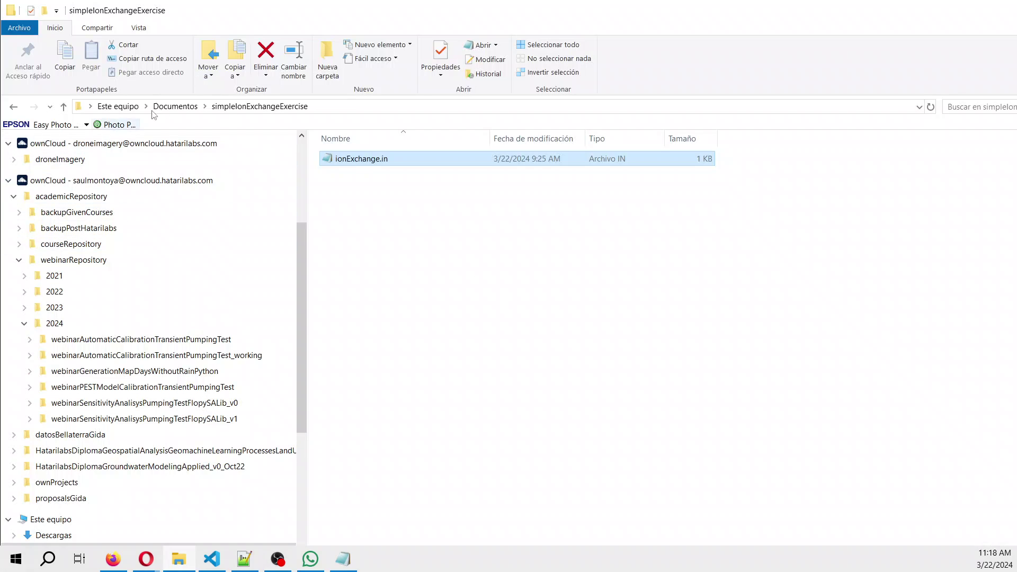
{"action": "left_click", "coordinate": [175, 106]}
{"action": "right_click", "coordinate": [365, 294]}
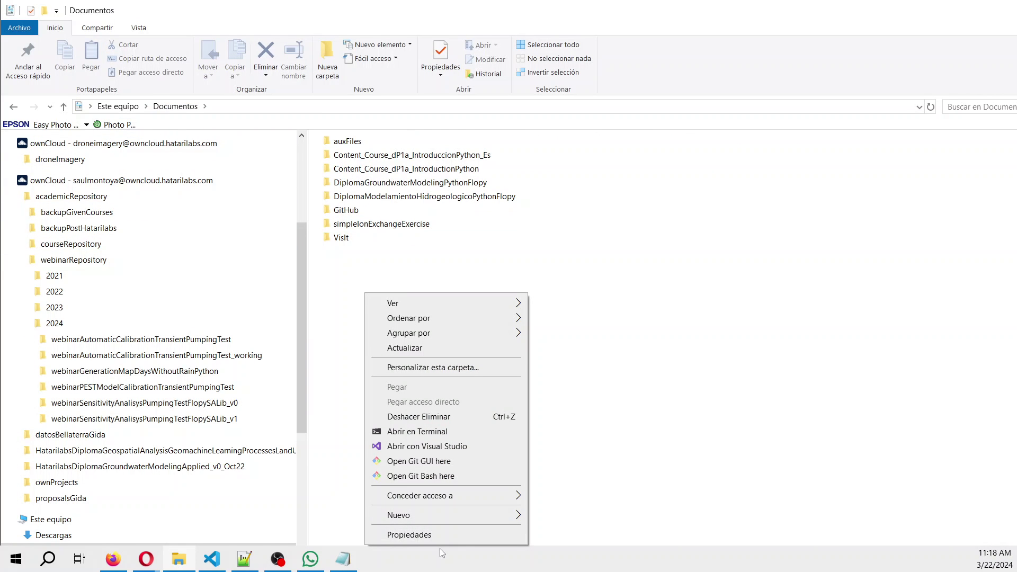
{"action": "mouse_move", "coordinate": [464, 516]}
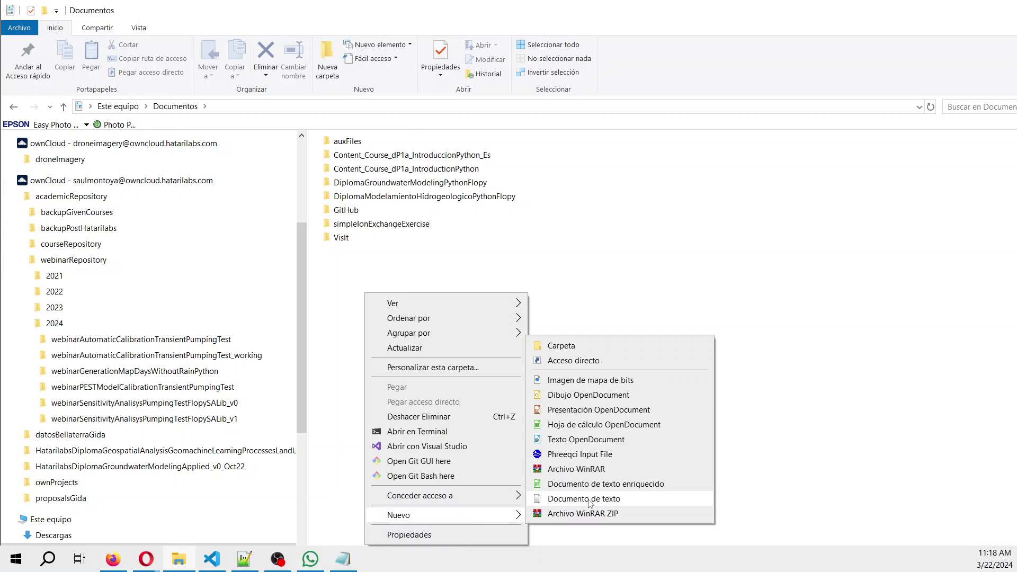
{"action": "left_click", "coordinate": [587, 500]}
{"action": "type", "text": "i"}
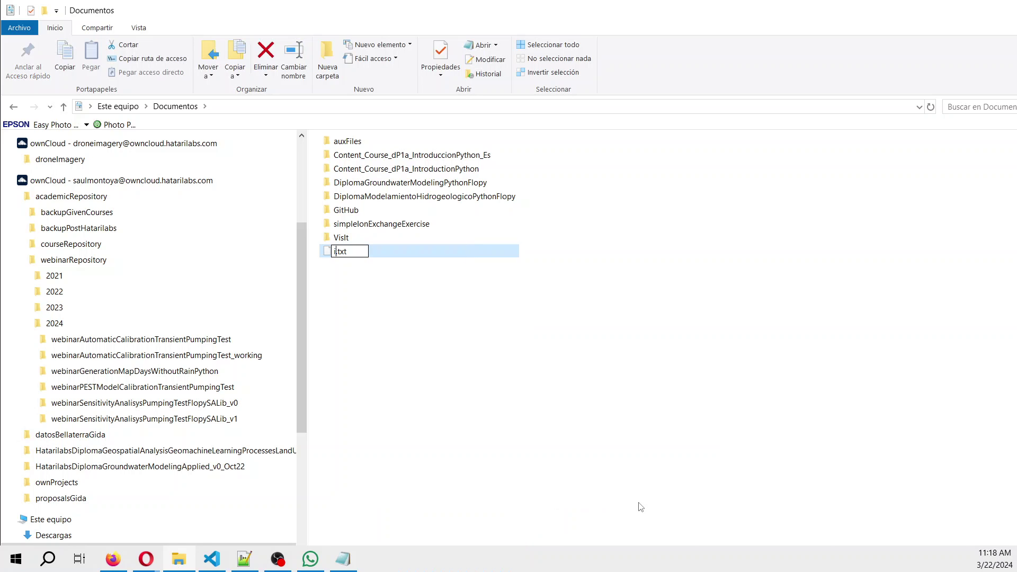
{"action": "type", "text": "onExchange"}
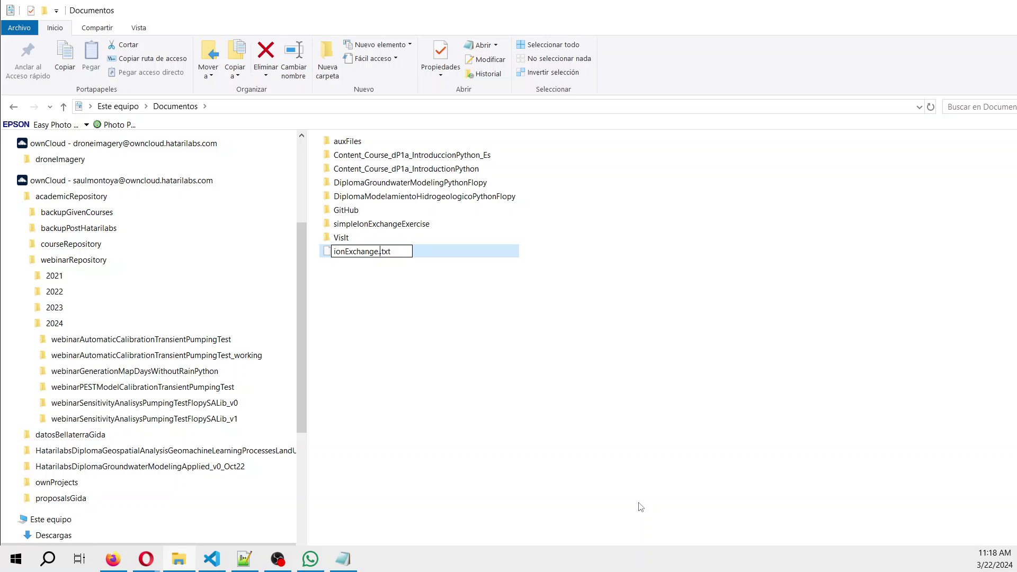
{"action": "type", "text": ".io"}
{"action": "key", "text": "BackSpace"}
{"action": "key", "text": "BackSpace"}
{"action": "key", "text": "BackSpace"}
{"action": "type", "text": ".in"}
{"action": "key", "text": "Delete"}
{"action": "key", "text": "Delete"}
{"action": "key", "text": "Delete"}
{"action": "key", "text": "Delete"}
{"action": "key", "text": "Return"}
{"action": "key", "text": "Return"}
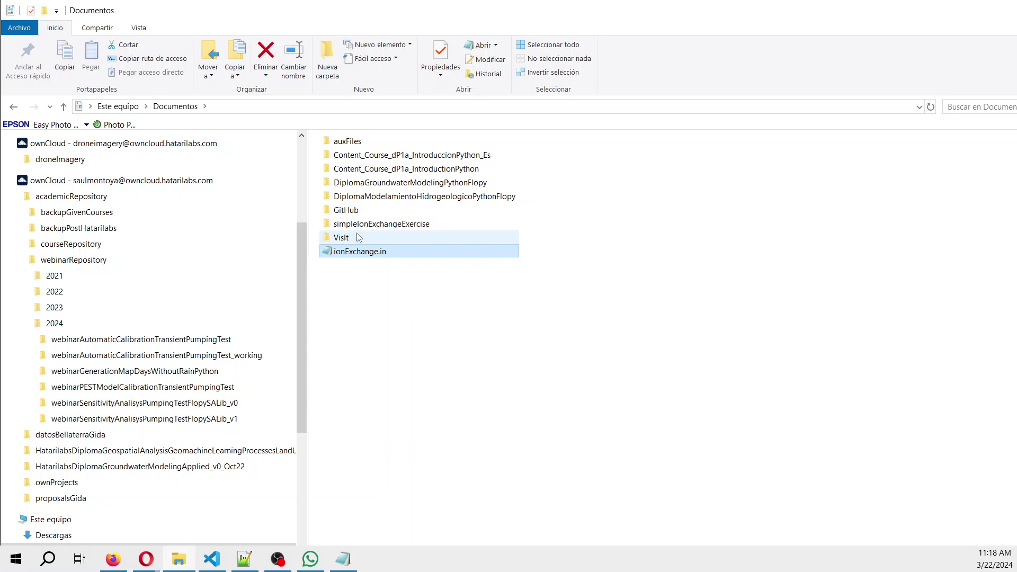
Open ionExchange.in with Notepad (Bloc de notas).
{"action": "right_click", "coordinate": [365, 255]}
{"action": "left_click", "coordinate": [401, 276]}
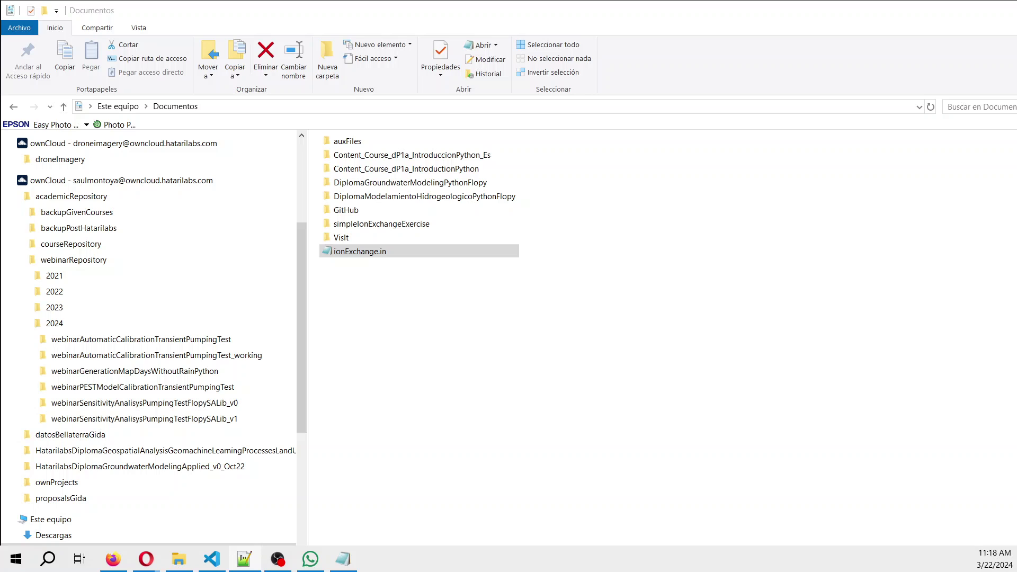
{"action": "right_click", "coordinate": [356, 251]}
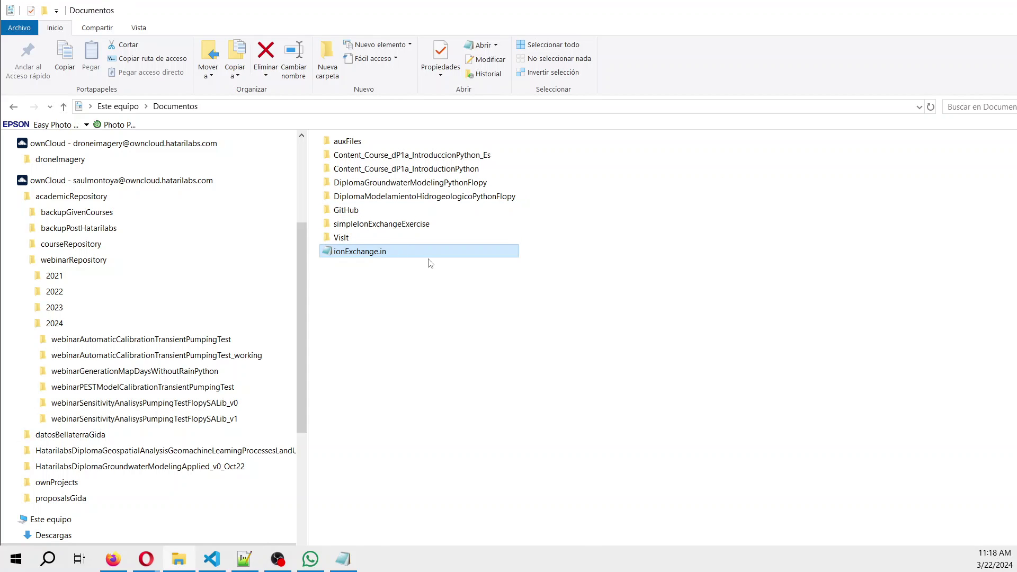
{"action": "mouse_move", "coordinate": [436, 319]}
{"action": "left_click", "coordinate": [639, 321]}
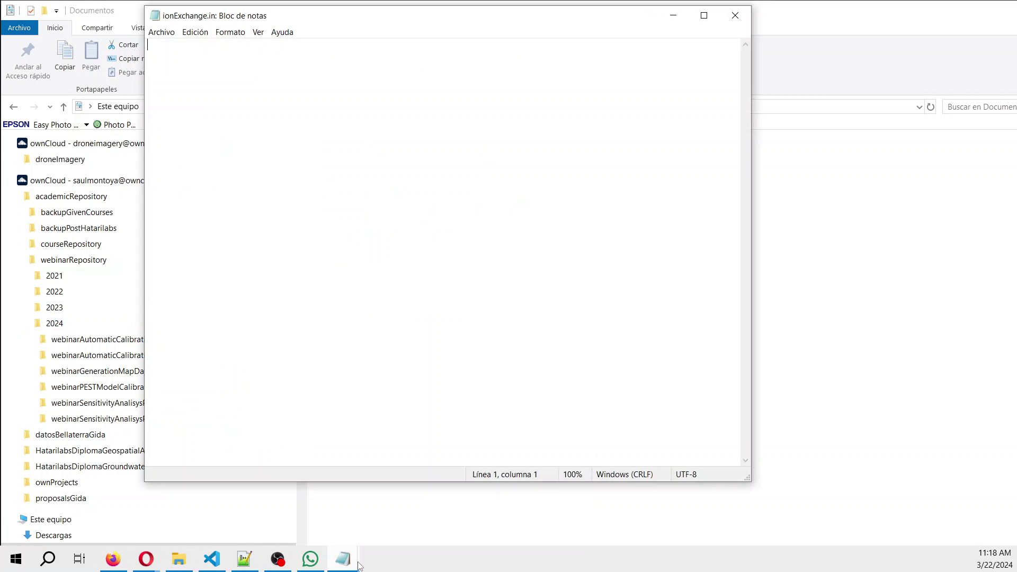
Type TITLE Groundwater, SOLUTION 1, units mmol/L, pH 7 and Alkalinity 12.5 as HCO3-.
{"action": "mouse_move", "coordinate": [351, 566]}
{"action": "left_click", "coordinate": [289, 522]}
{"action": "type", "text": "TITLE "}
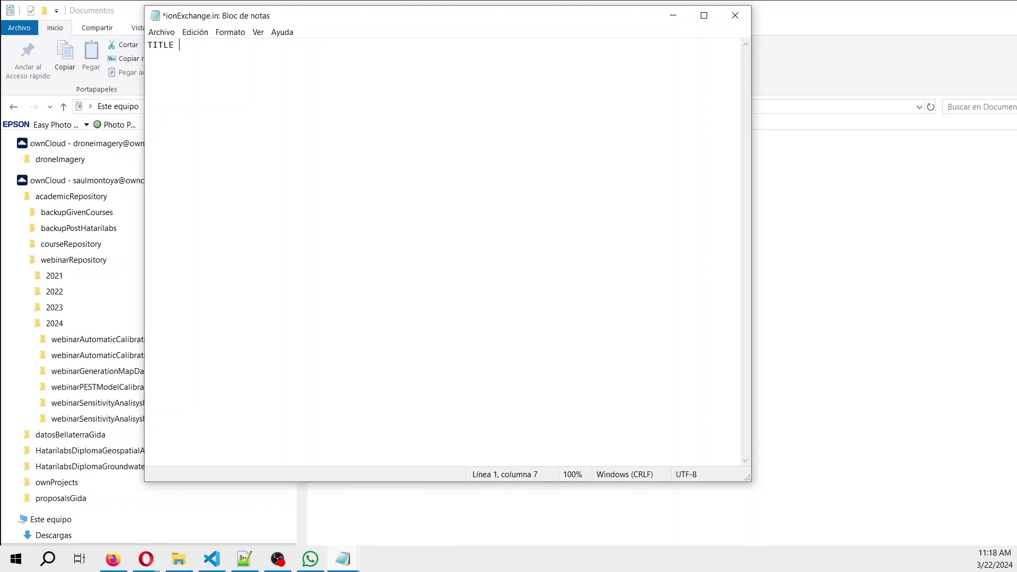
{"action": "type", "text": "Groundwater "}
{"action": "type", "text": "SOLUTIO"}
{"action": "type", "text": "N "}
{"action": "type", "text": "1     "}
{"action": "type", "text": "units"}
{"action": "type", "text": " mmo"}
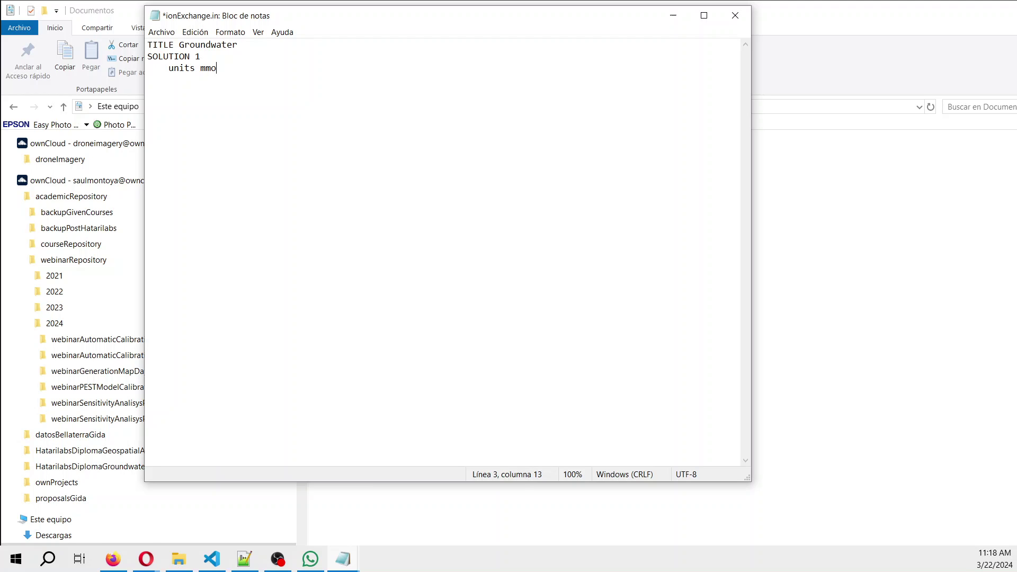
{"action": "type", "text": "l/L"}
{"action": "key", "text": "Return"}
{"action": "type", "text": "pH    7"}
{"action": "key", "text": "Return"}
{"action": "type", "text": "al"}
{"action": "key", "text": "BackSpace"}
{"action": "key", "text": "BackSpace"}
{"action": "type", "text": "Alkalinity 12.5"}
{"action": "type", "text": "as HCO3-"}
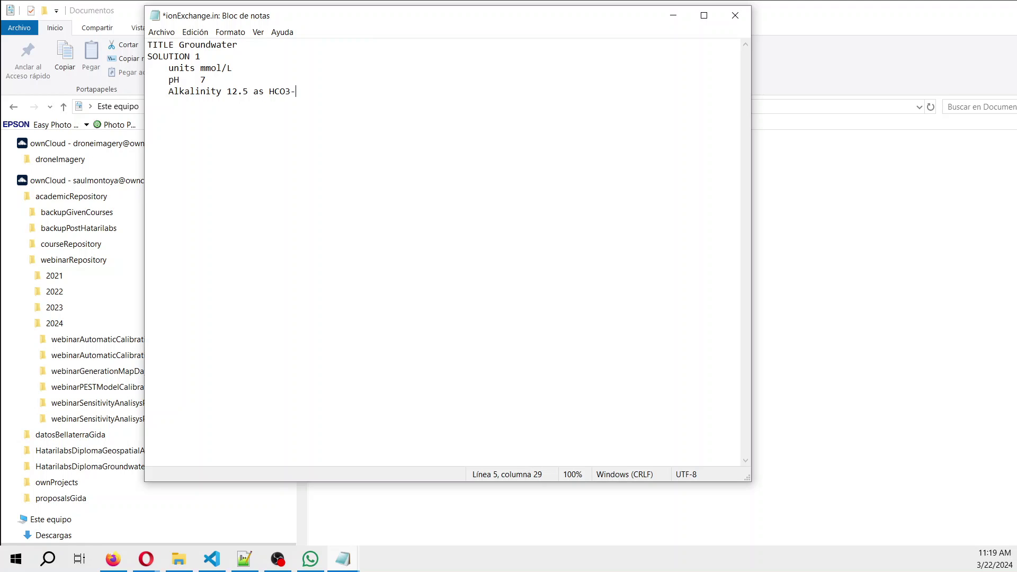
Add solution lines S 158.5 as SO4, Na 80, Mg 111.5 and Ca 10.4.
{"action": "key", "text": "Return"}
{"action": "type", "text": "S     158.5 as SO4"}
{"action": "key", "text": "Return"}
{"action": "type", "text": "Na    80"}
{"action": "key", "text": "Return"}
{"action": "type", "text": "Mg   "}
{"action": "type", "text": " 11"}
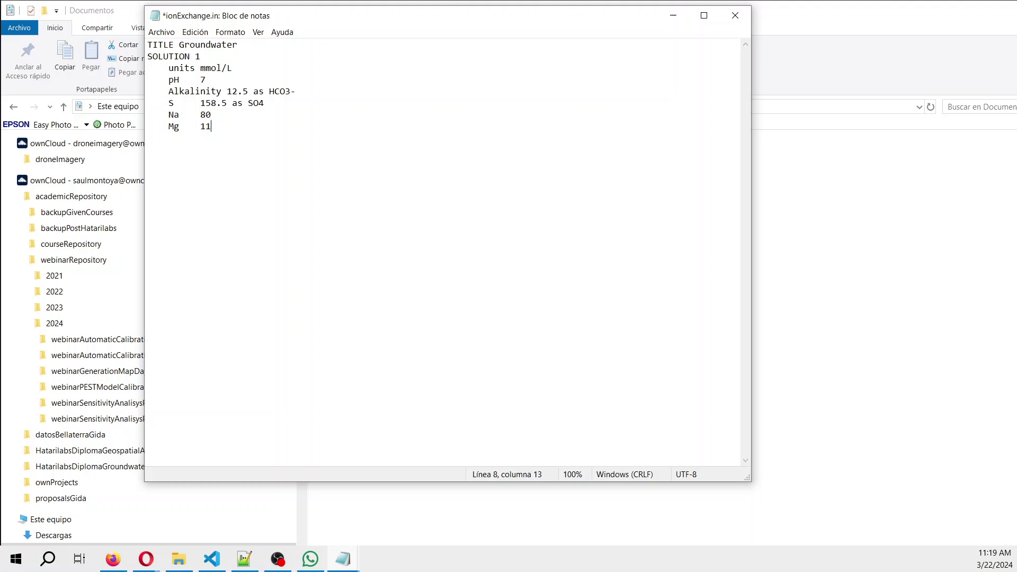
{"action": "type", "text": "13"}
{"action": "key", "text": "BackSpace"}
{"action": "type", "text": ".5     "}
{"action": "type", "text": "Ca    "}
{"action": "type", "text": "10.4"}
{"action": "key", "text": "Return"}
Write an EXCHANGE 1 block with CaX2 0.2 and NaX 0.5, end with END, and save.
{"action": "type", "text": "ECHANGE 1"}
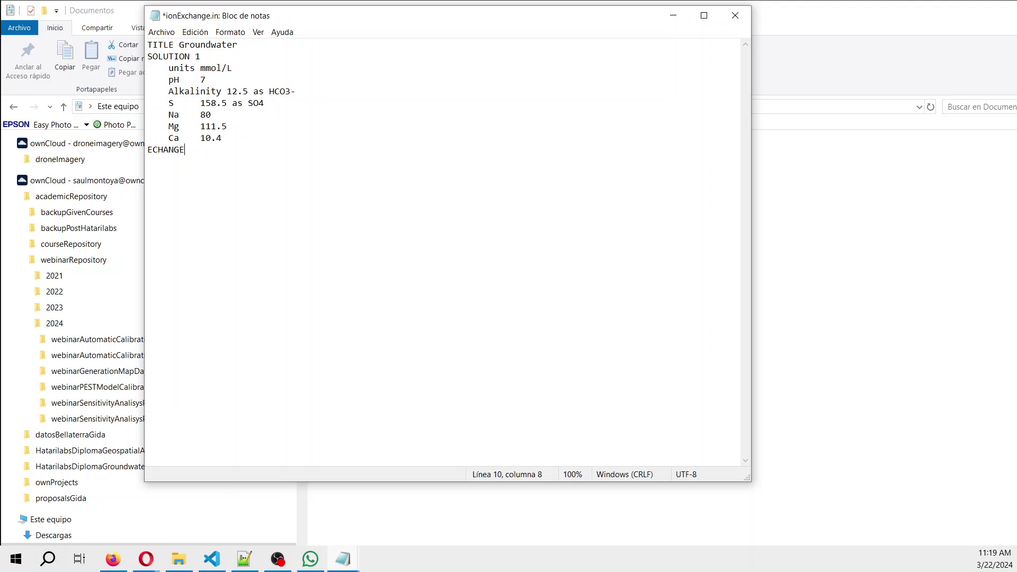
{"action": "key", "text": "BackSpace"}
{"action": "key", "text": "BackSpace"}
{"action": "key", "text": "BackSpace"}
{"action": "key", "text": "BackSpace"}
{"action": "key", "text": "BackSpace"}
{"action": "key", "text": "BackSpace"}
{"action": "key", "text": "BackSpace"}
{"action": "key", "text": "BackSpace"}
{"action": "type", "text": "XCHANGE 1"}
{"action": "key", "text": "Return"}
{"action": "type", "text": "CA"}
{"action": "key", "text": "BackSpace"}
{"action": "type", "text": "aC"}
{"action": "key", "text": "BackSpace"}
{"action": "type", "text": "X"}
{"action": "type", "text": "2"}
{"action": "type", "text": "  0."}
{"action": "type", "text": "2     "}
{"action": "type", "text": "NaX"}
{"action": "type", "text": "   0.5"}
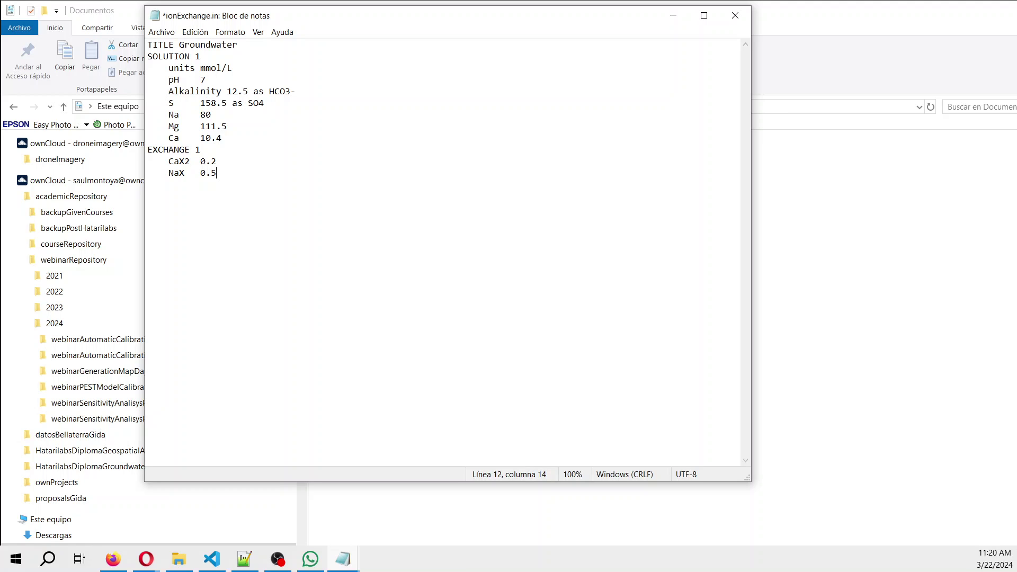
{"action": "type", "text": "END"}
{"action": "key", "text": "ctrl+s"}
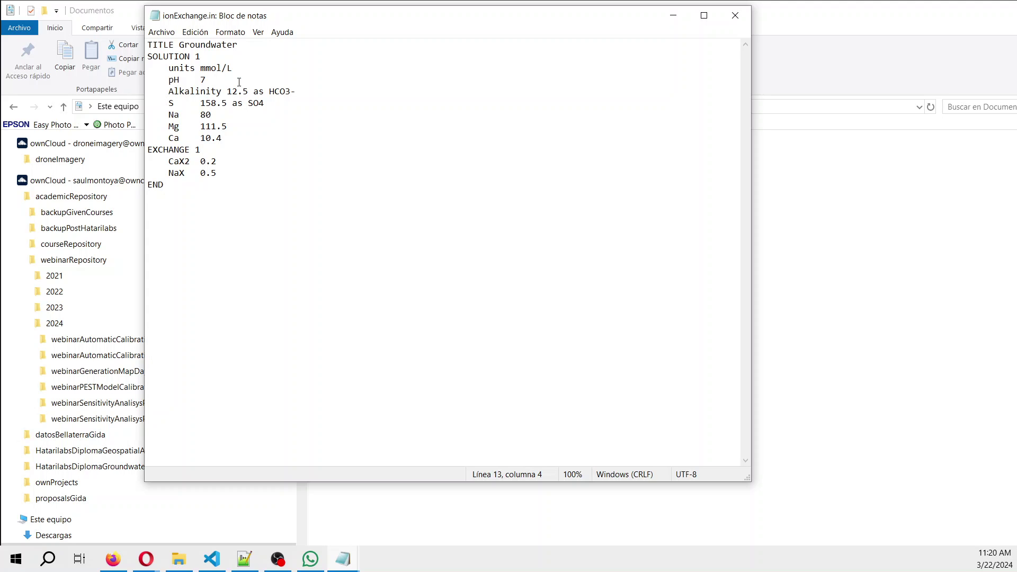
Clear the browser's recent browsing history and close the extra Aquifer App tab.
{"action": "left_click", "coordinate": [109, 564]}
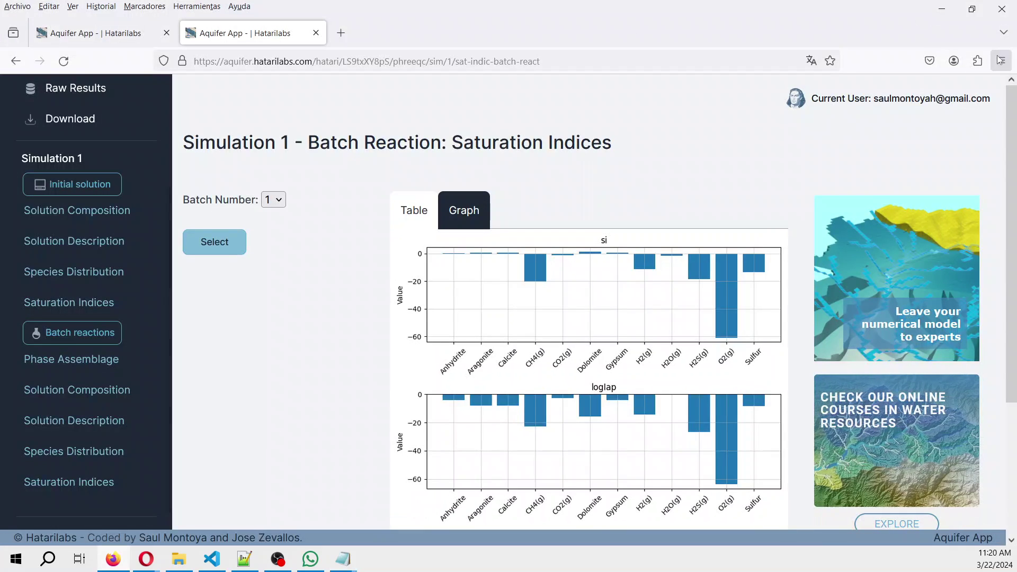
{"action": "left_click", "coordinate": [1000, 60]}
{"action": "left_click", "coordinate": [848, 204]}
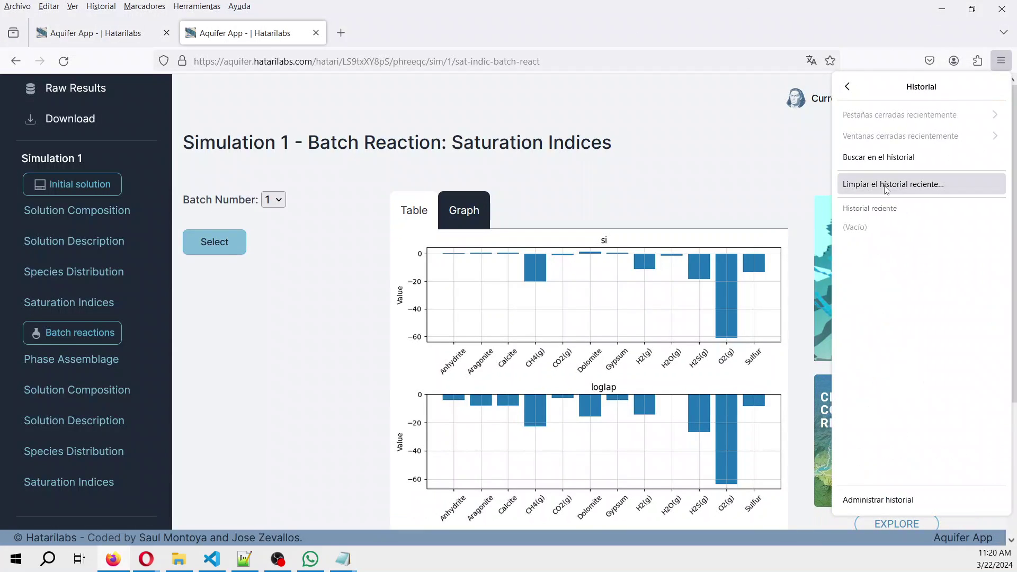
{"action": "left_click", "coordinate": [886, 189]}
{"action": "left_click", "coordinate": [540, 384]}
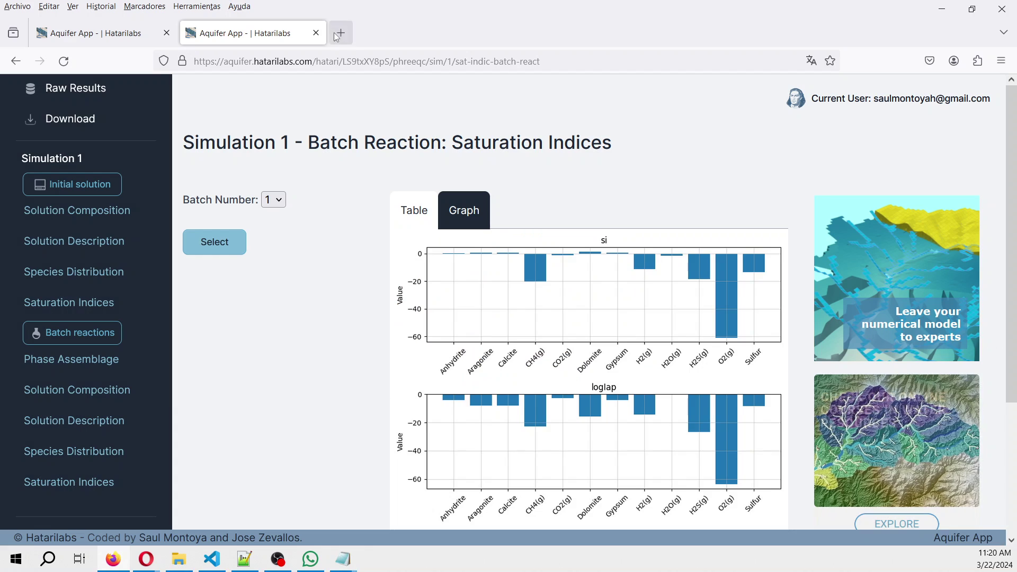
{"action": "left_click", "coordinate": [316, 33]}
Go to aquifer.hatarilabs.com in the address bar.
{"action": "left_click", "coordinate": [206, 61]}
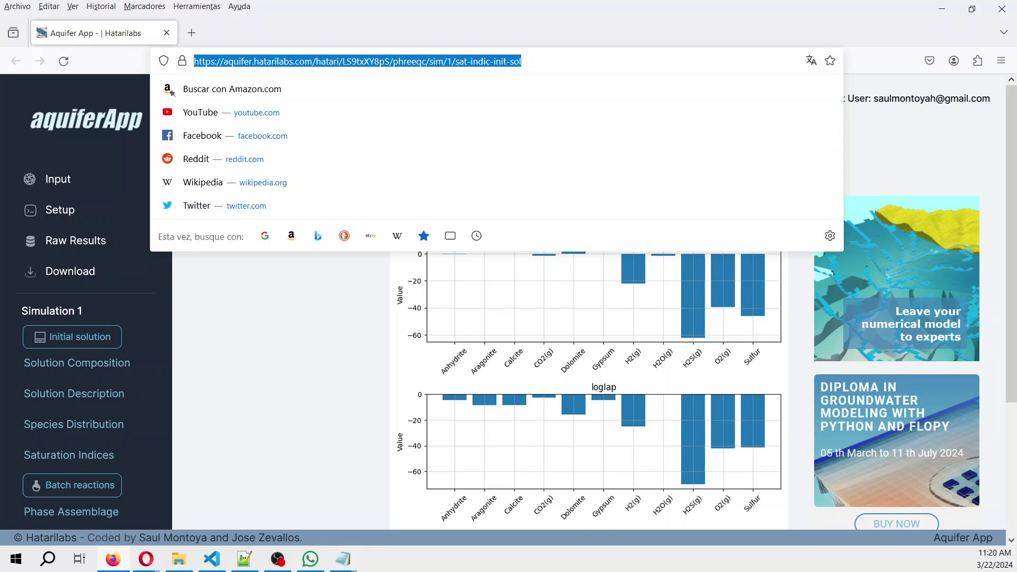
{"action": "type", "text": "aqu"}
{"action": "key", "text": "BackSpace"}
{"action": "key", "text": "BackSpace"}
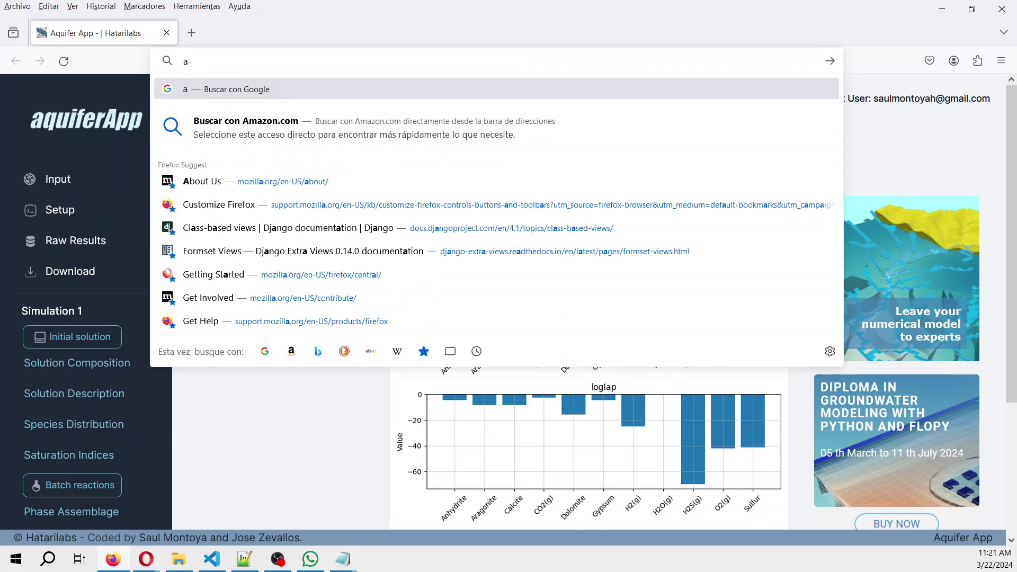
{"action": "type", "text": "quife"}
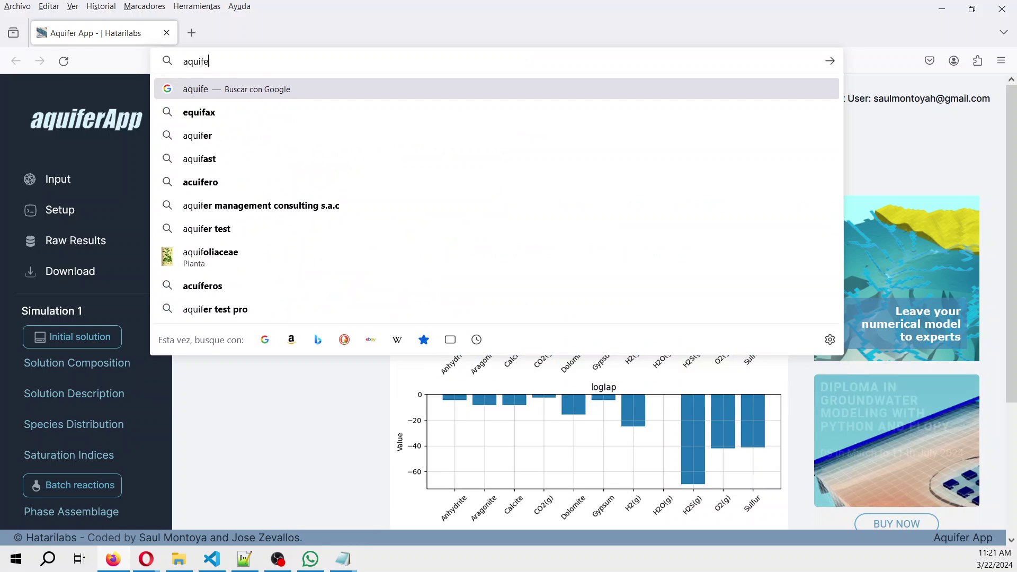
{"action": "type", "text": "r.hatari"}
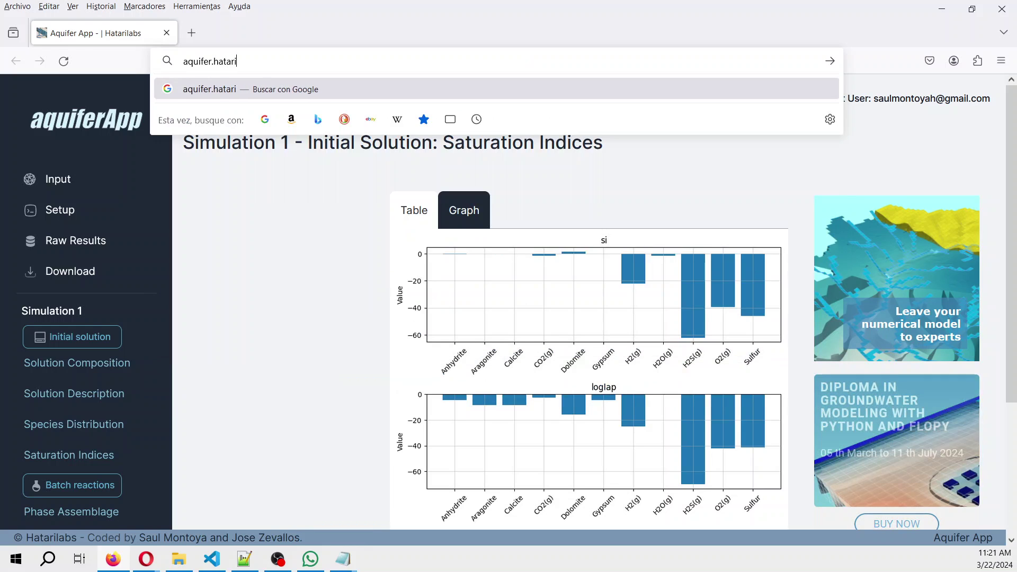
{"action": "type", "text": "labs"}
{"action": "key", "text": "BackSpace"}
{"action": "key", "text": "BackSpace"}
{"action": "key", "text": "BackSpace"}
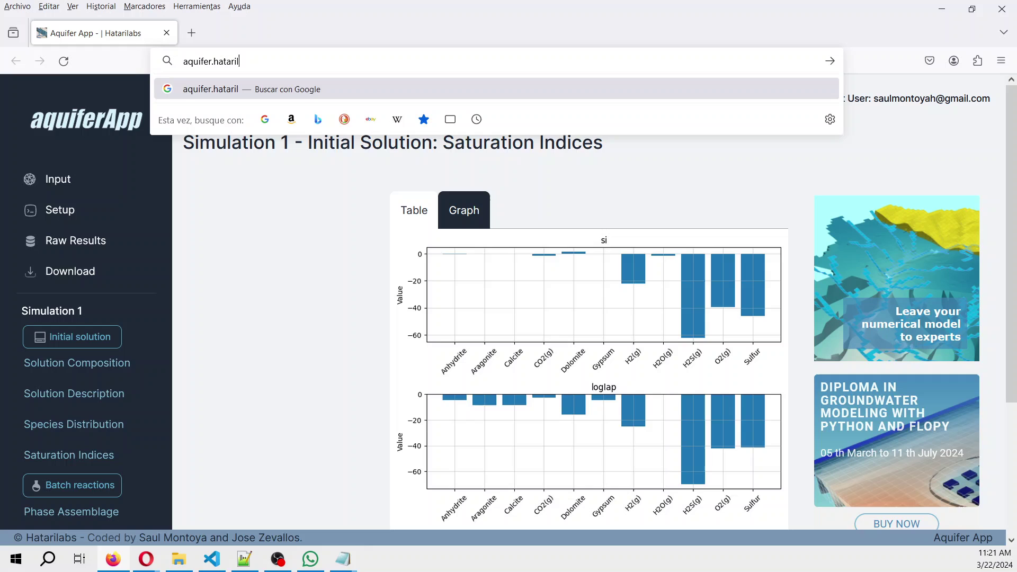
{"action": "type", "text": "abs.com"}
{"action": "key", "text": "Return"}
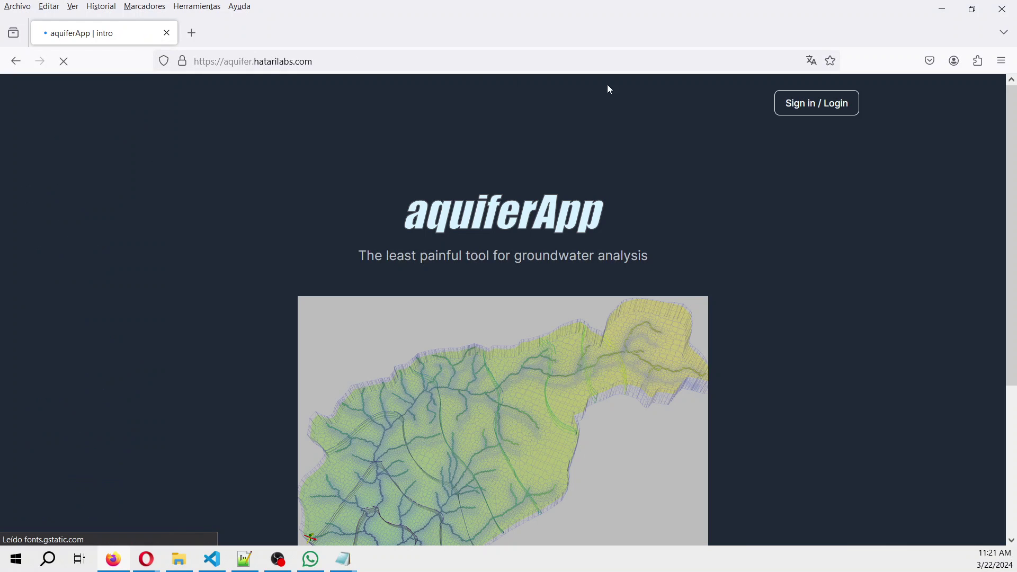
Choose to sign in with a Hatarilabs Apps account.
{"action": "left_click", "coordinate": [821, 110]}
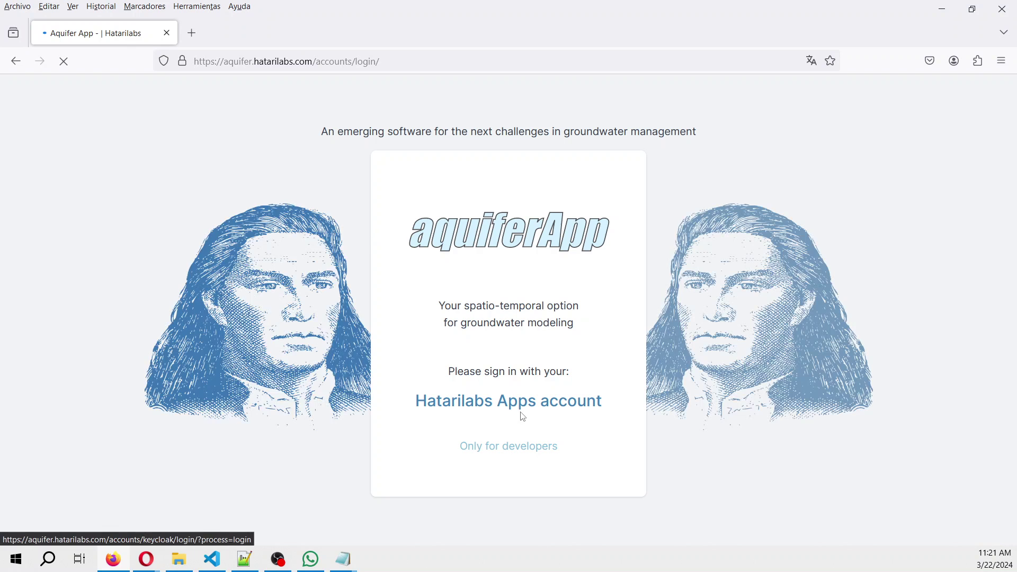
{"action": "left_click", "coordinate": [523, 417]}
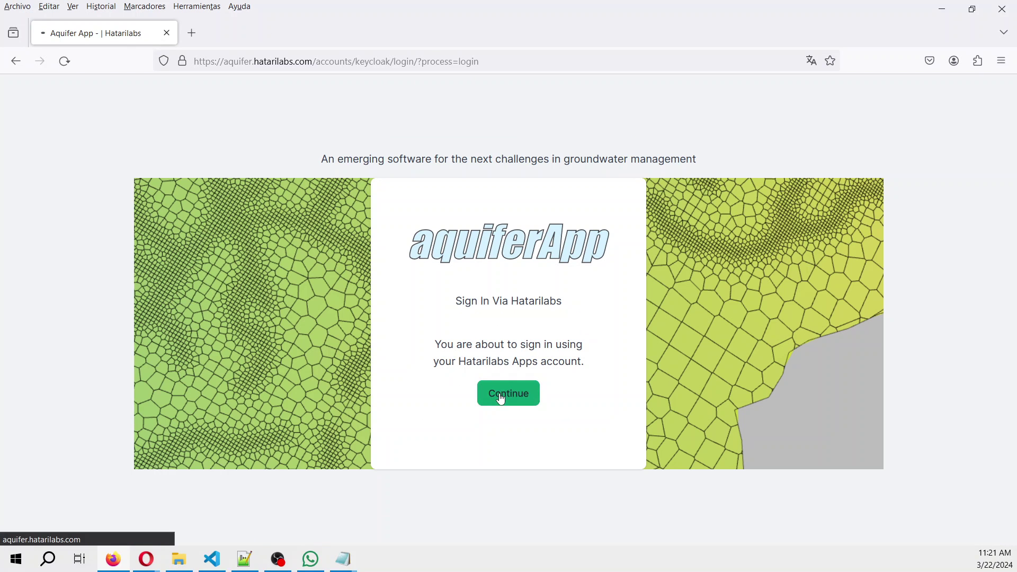
{"action": "left_click", "coordinate": [501, 398]}
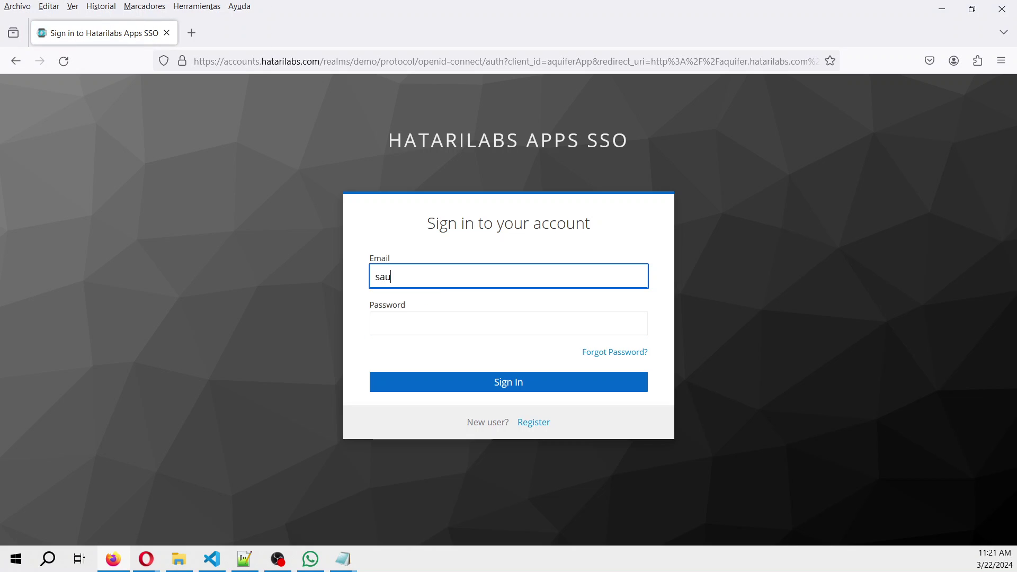
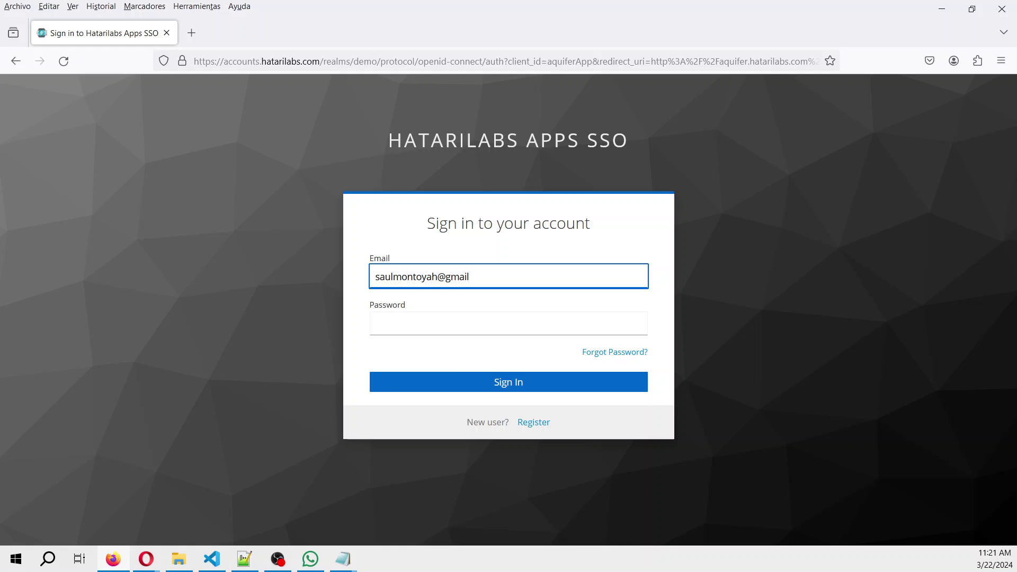
Enter the account e-mail and password and submit, re-entering the password once.
{"action": "key", "text": "Tab"}
{"action": "type", "text": "*******"}
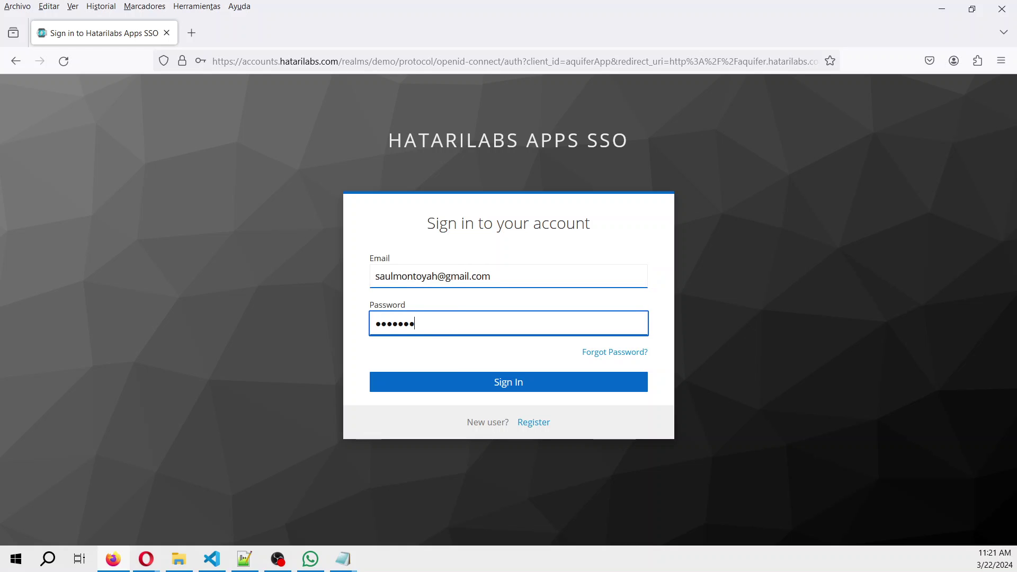
{"action": "type", "text": "***"}
{"action": "key", "text": "Return"}
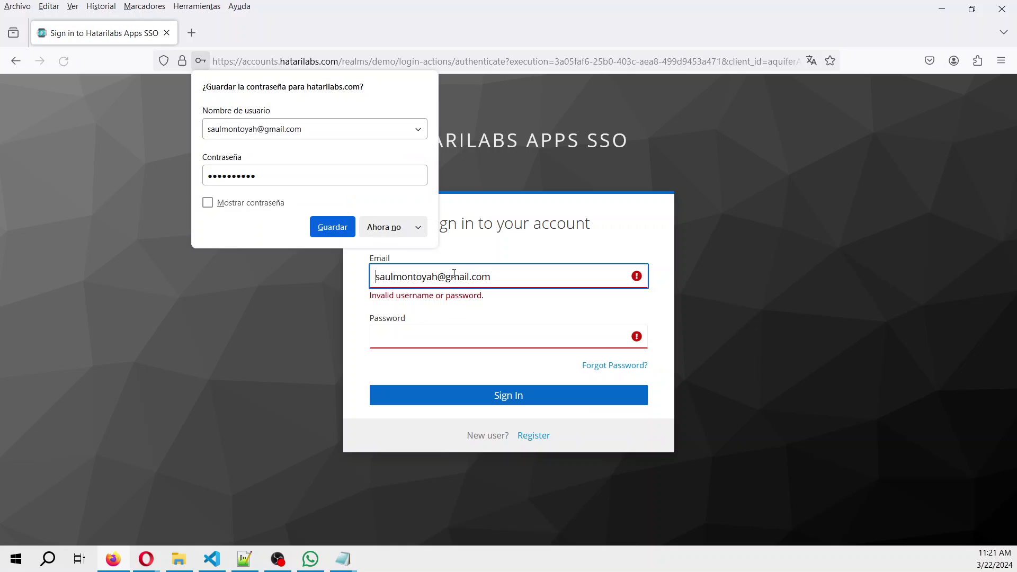
{"action": "key", "text": "Tab"}
{"action": "type", "text": "********"}
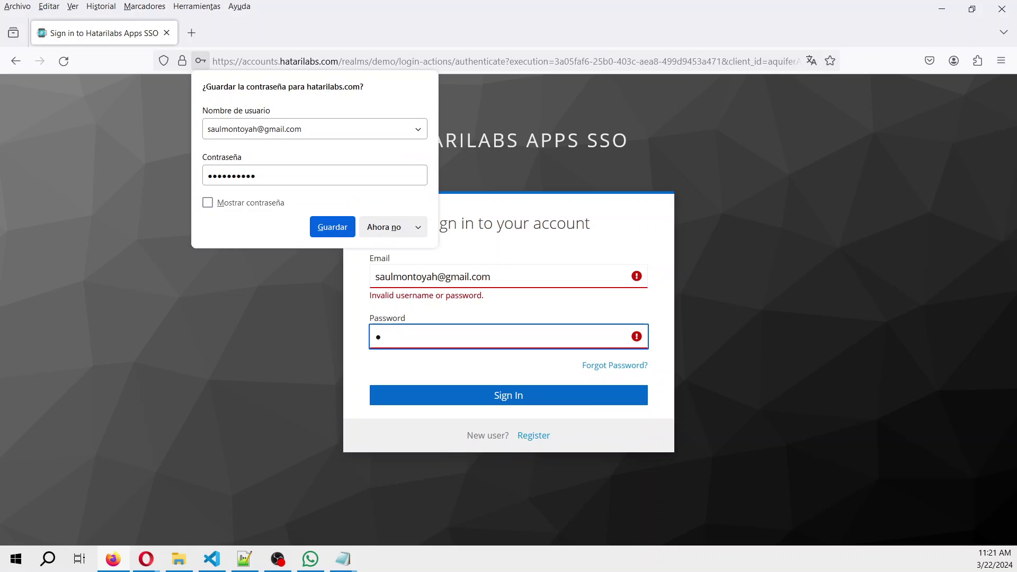
{"action": "type", "text": "**"}
{"action": "key", "text": "Return"}
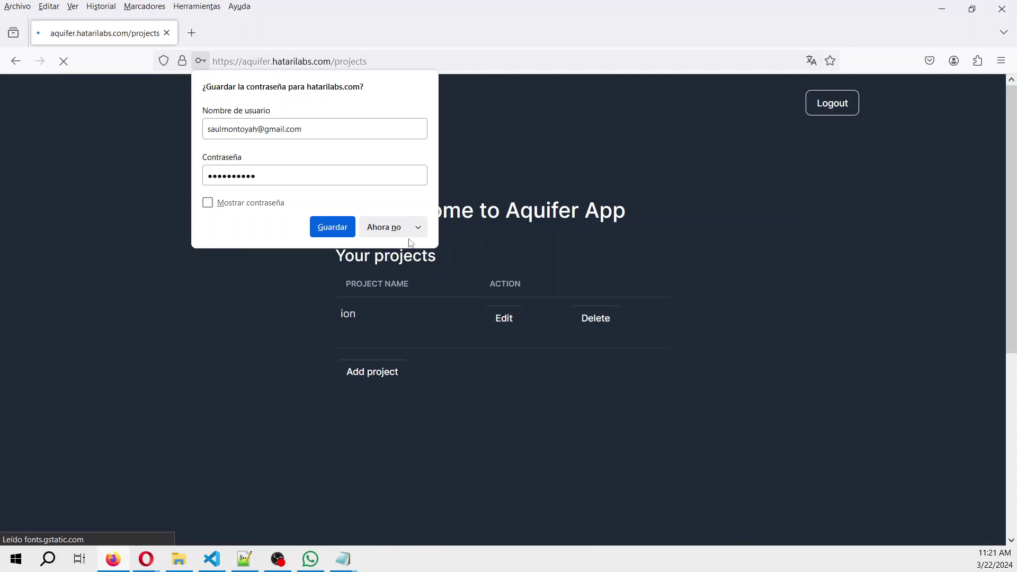
Delete the old ion project and create a new project named ion, described as Exchange.
{"action": "left_click", "coordinate": [377, 223]}
{"action": "left_click", "coordinate": [601, 326]}
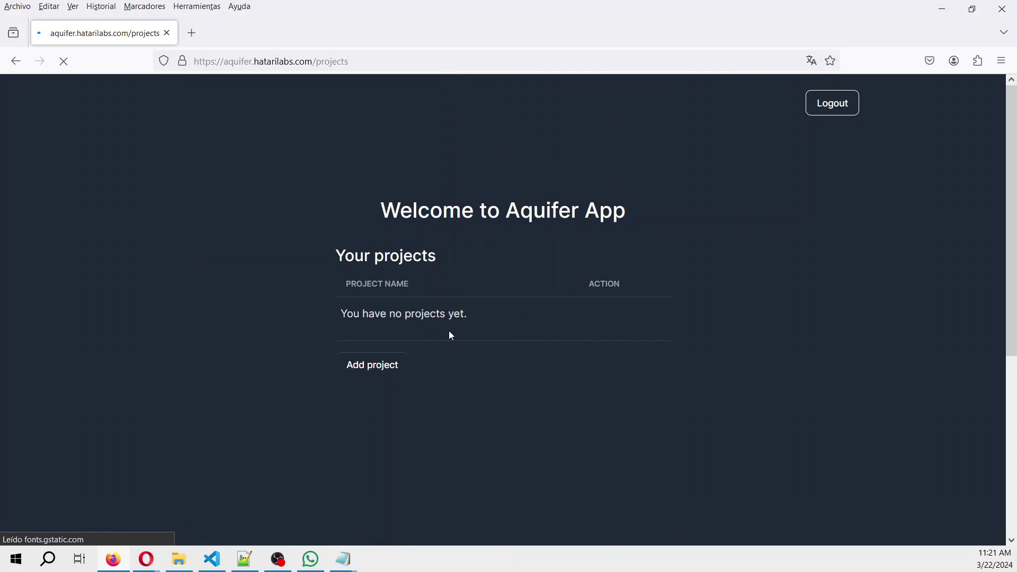
{"action": "left_click", "coordinate": [378, 373]}
{"action": "left_click", "coordinate": [391, 261]}
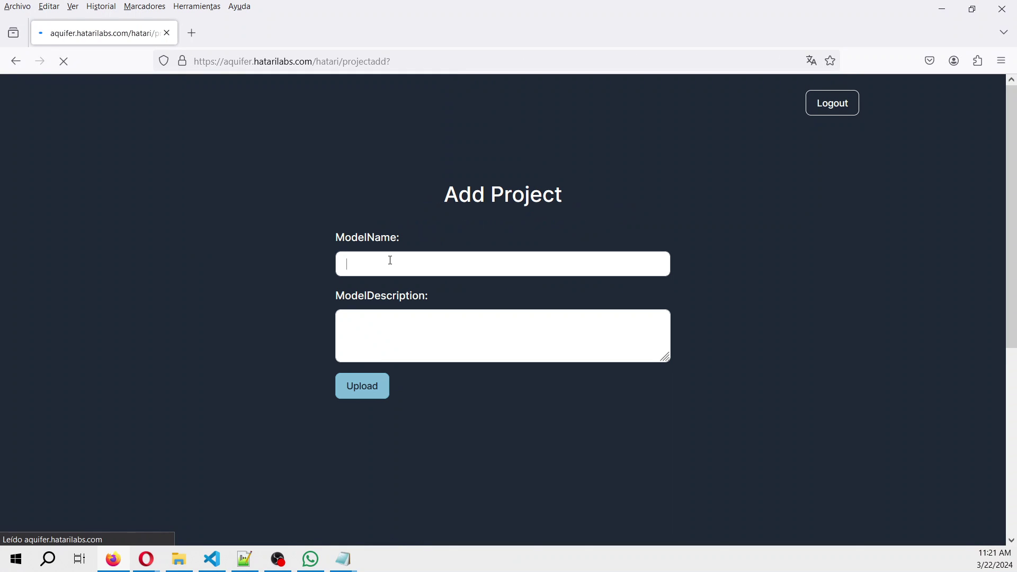
{"action": "type", "text": "ion"}
{"action": "key", "text": "Tab"}
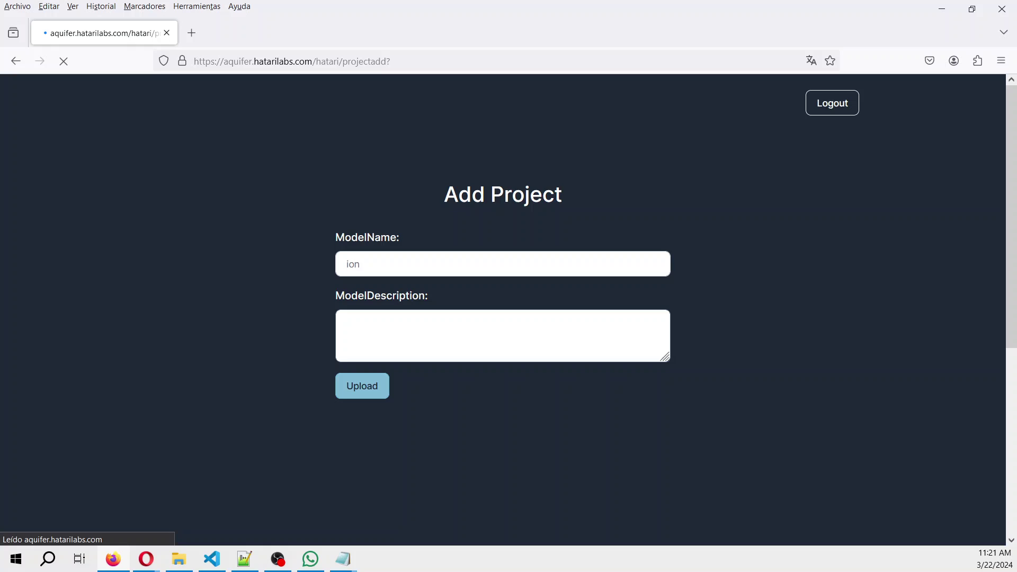
{"action": "type", "text": "Exc"}
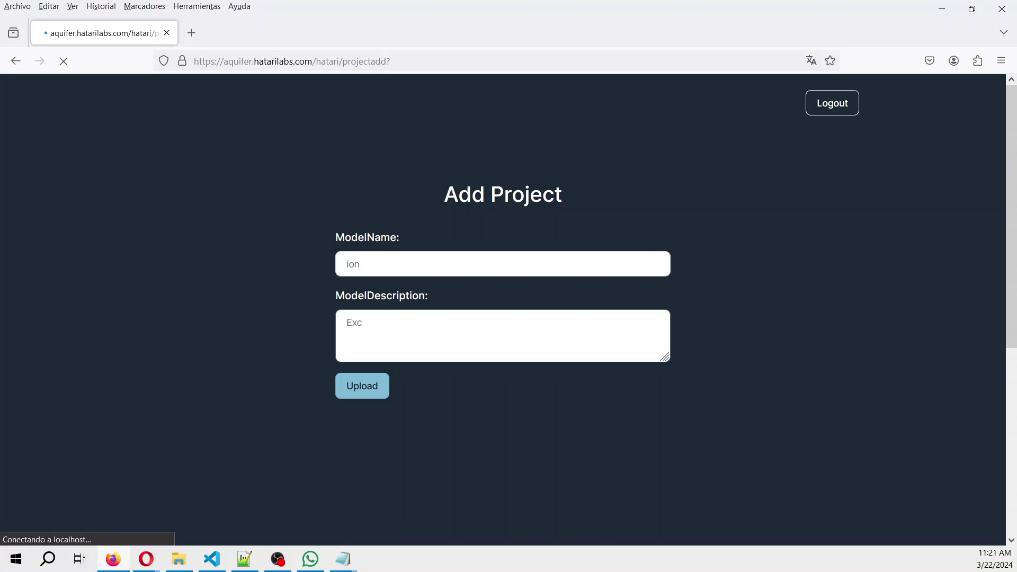
{"action": "type", "text": "hange"}
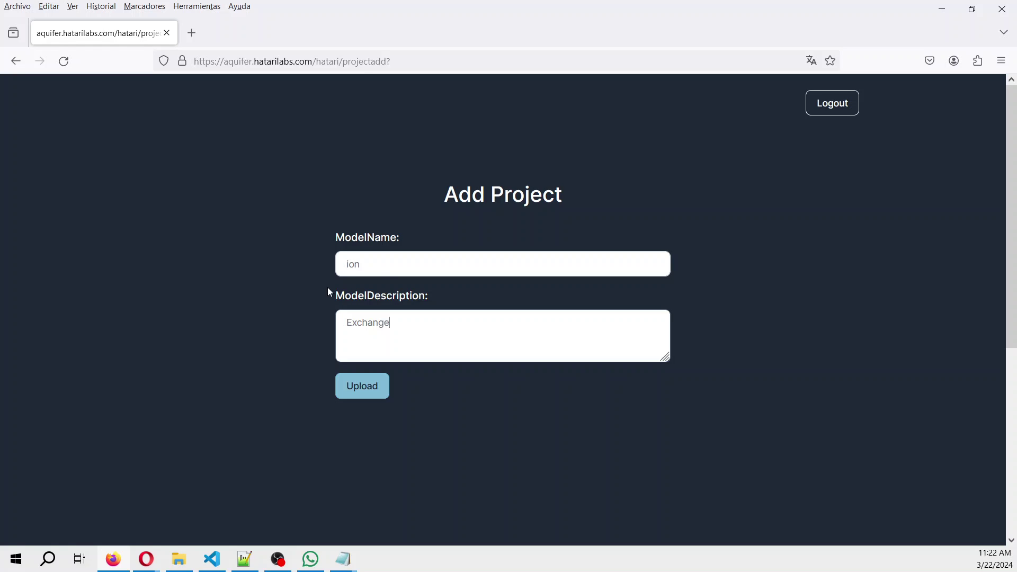
{"action": "left_click", "coordinate": [366, 391]}
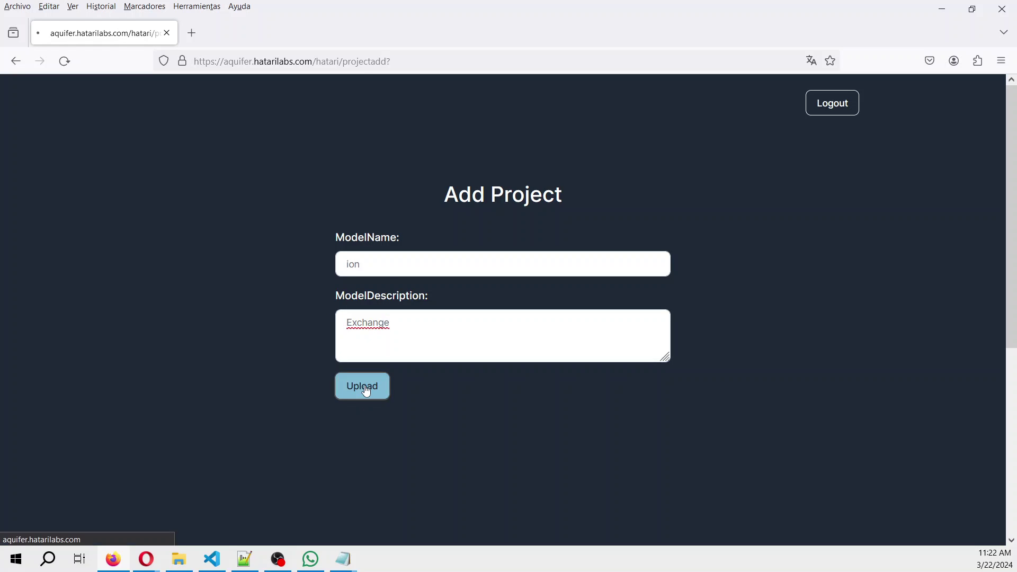
Start a PHREEQC model in the ion project and upload ionExchange.in from Documents.
{"action": "left_click", "coordinate": [511, 319]}
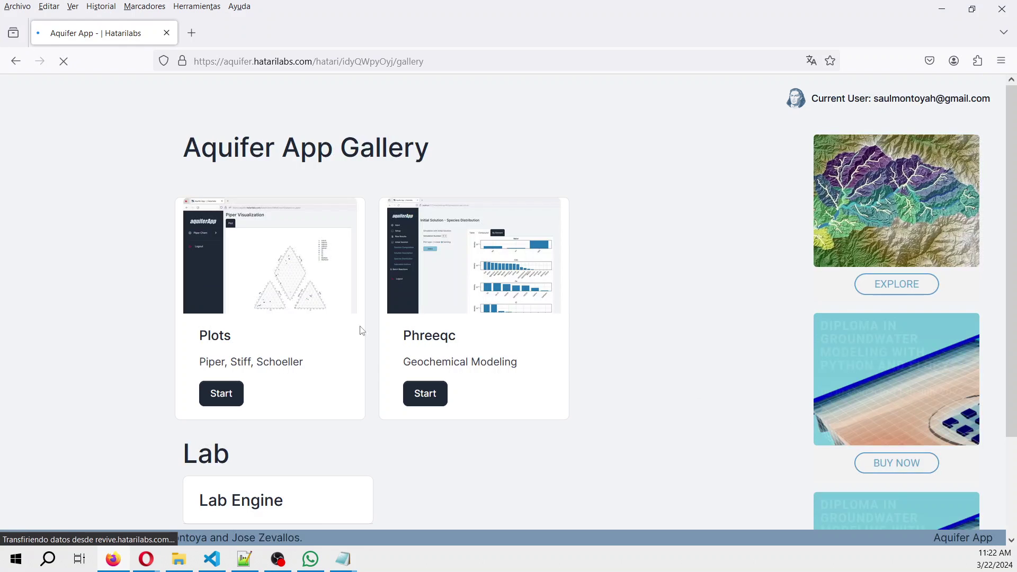
{"action": "left_click", "coordinate": [423, 393]}
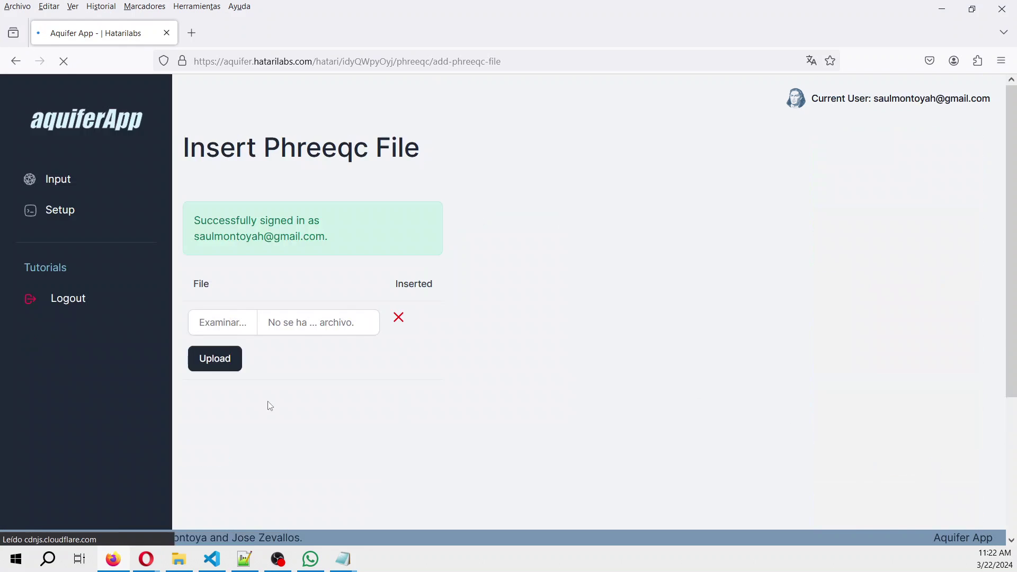
{"action": "left_click", "coordinate": [256, 331]}
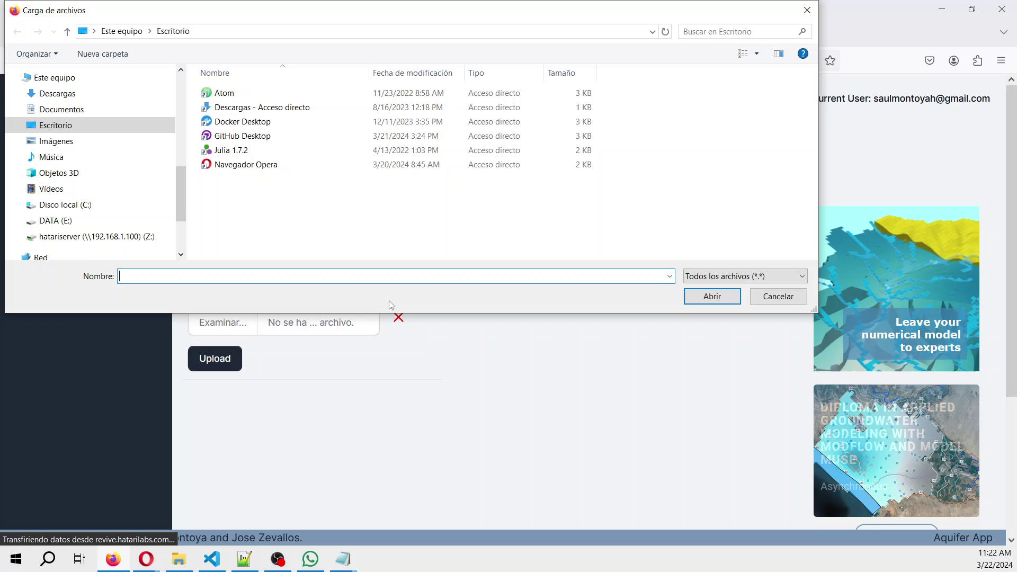
{"action": "left_click", "coordinate": [71, 118]}
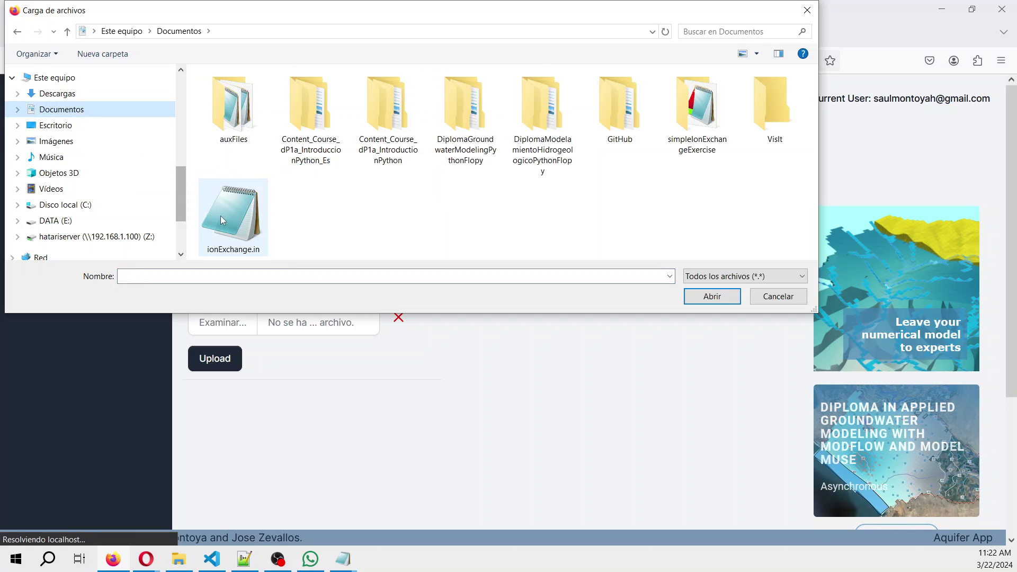
{"action": "double_click", "coordinate": [221, 215]}
{"action": "left_click", "coordinate": [214, 359]}
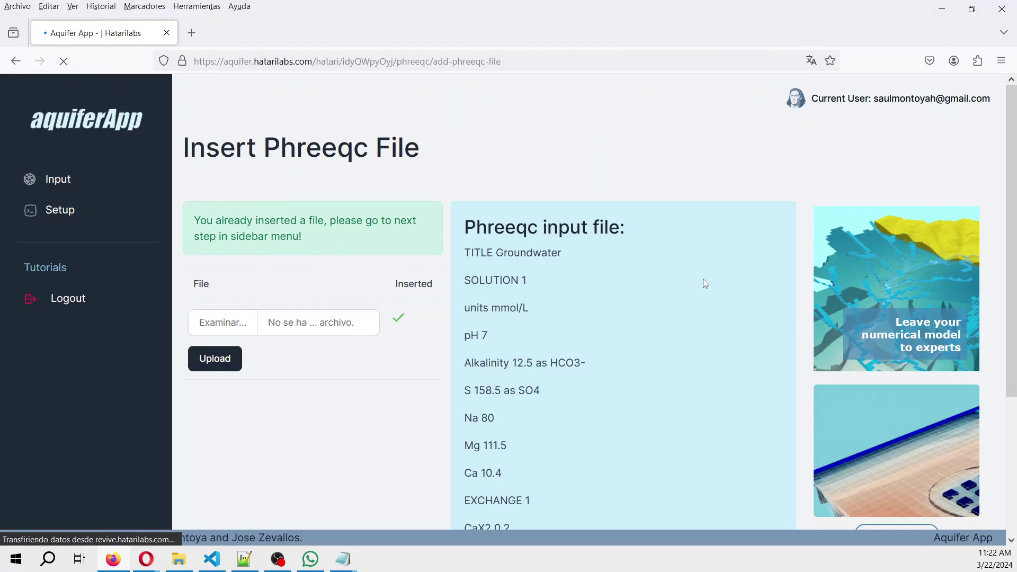
Select phreeqc.dat as the thermodynamic database in the PHREEQC setup.
{"action": "scroll", "coordinate": [601, 246], "scroll_direction": "down", "scroll_amount": 2}
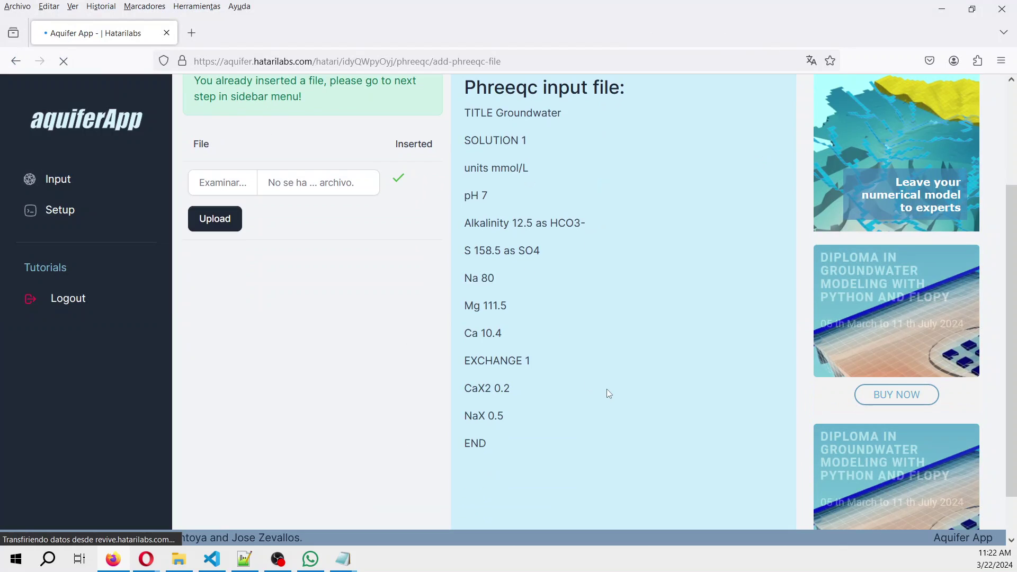
{"action": "scroll", "coordinate": [606, 389], "scroll_direction": "up", "scroll_amount": 1}
{"action": "left_click", "coordinate": [67, 216]}
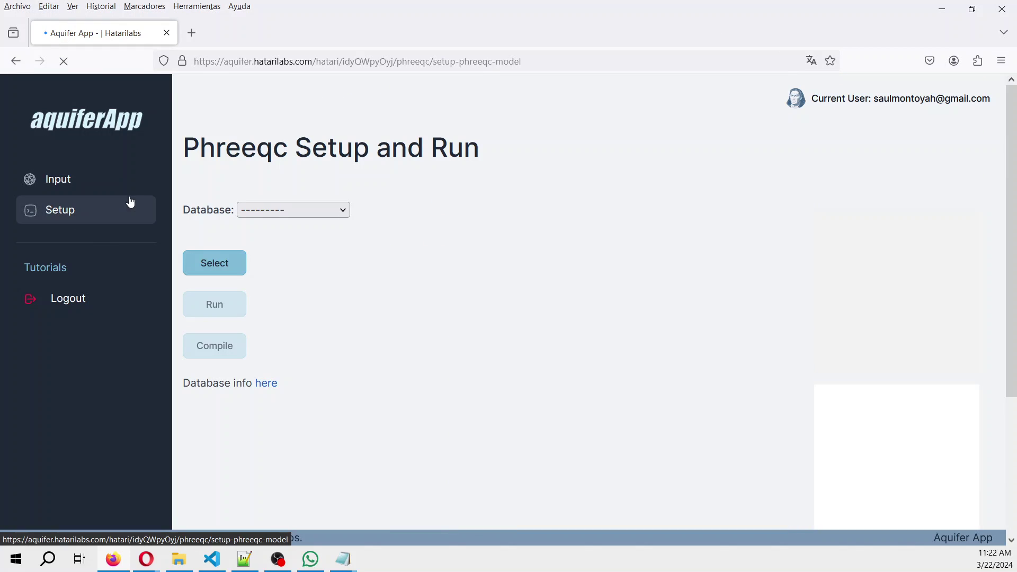
{"action": "left_click", "coordinate": [313, 209]}
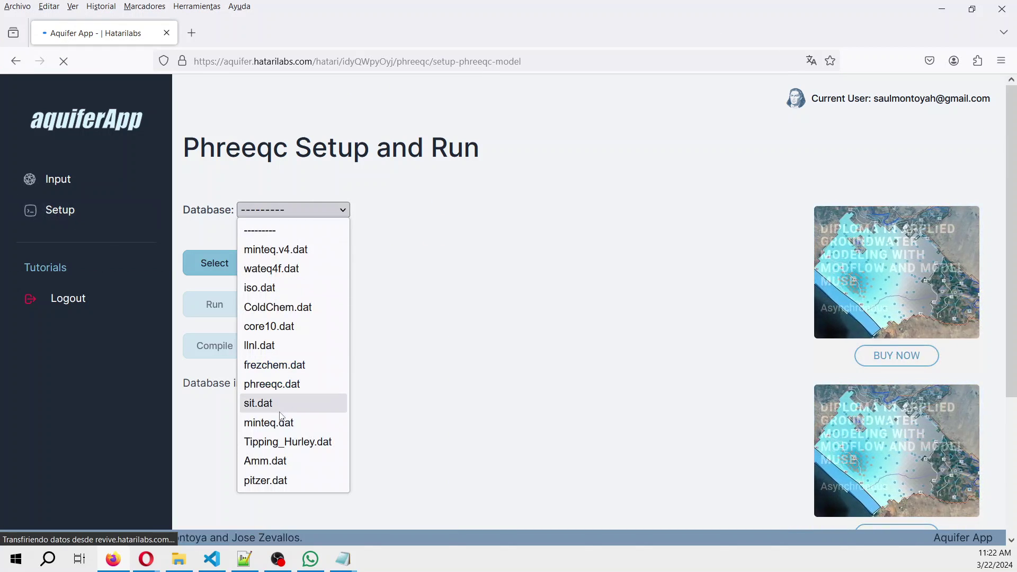
{"action": "left_click", "coordinate": [271, 384]}
{"action": "left_click", "coordinate": [213, 261]}
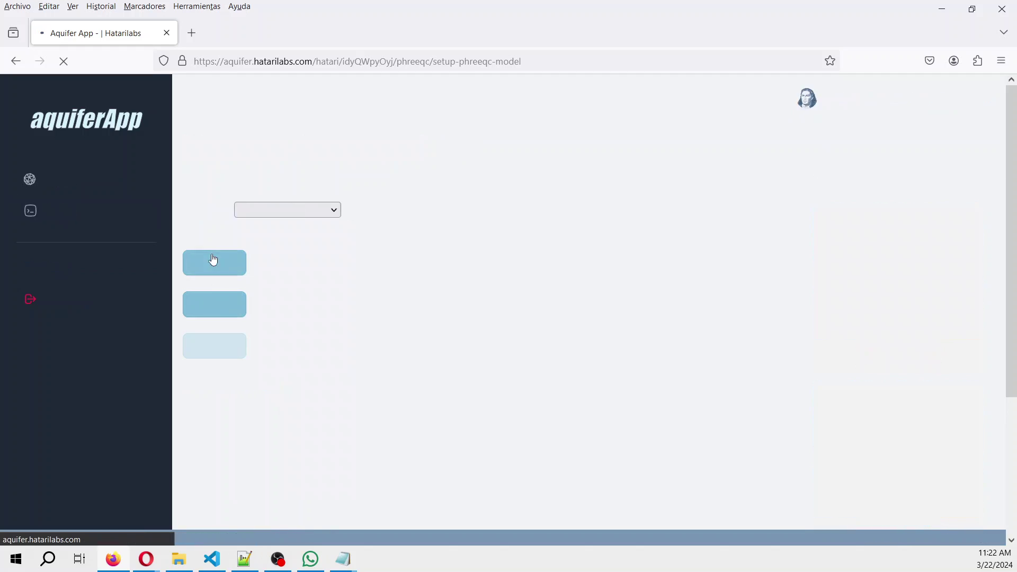
Run the ion-exchange model and compile it into raw model output.
{"action": "left_click", "coordinate": [221, 317]}
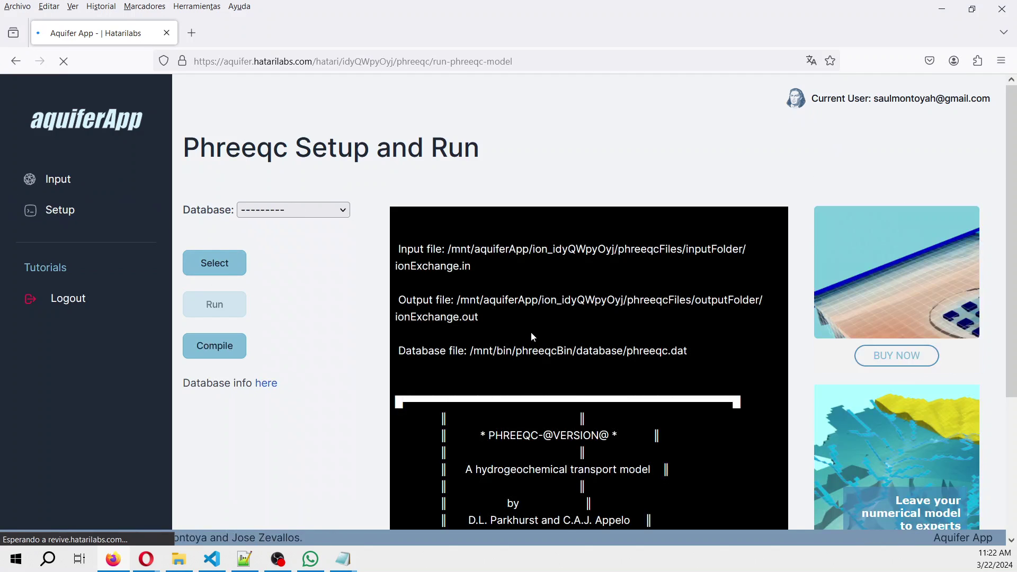
{"action": "scroll", "coordinate": [532, 329], "scroll_direction": "down", "scroll_amount": 4}
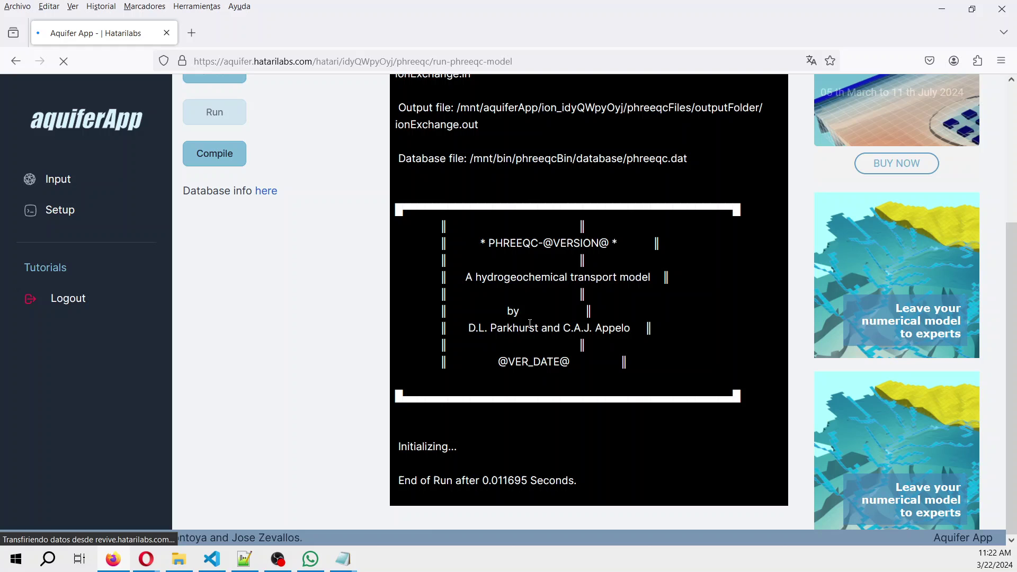
{"action": "left_click_drag", "start_coordinate": [404, 480], "coordinate": [579, 481]}
{"action": "scroll", "coordinate": [180, 347], "scroll_direction": "up", "scroll_amount": 3}
{"action": "left_click", "coordinate": [219, 303]}
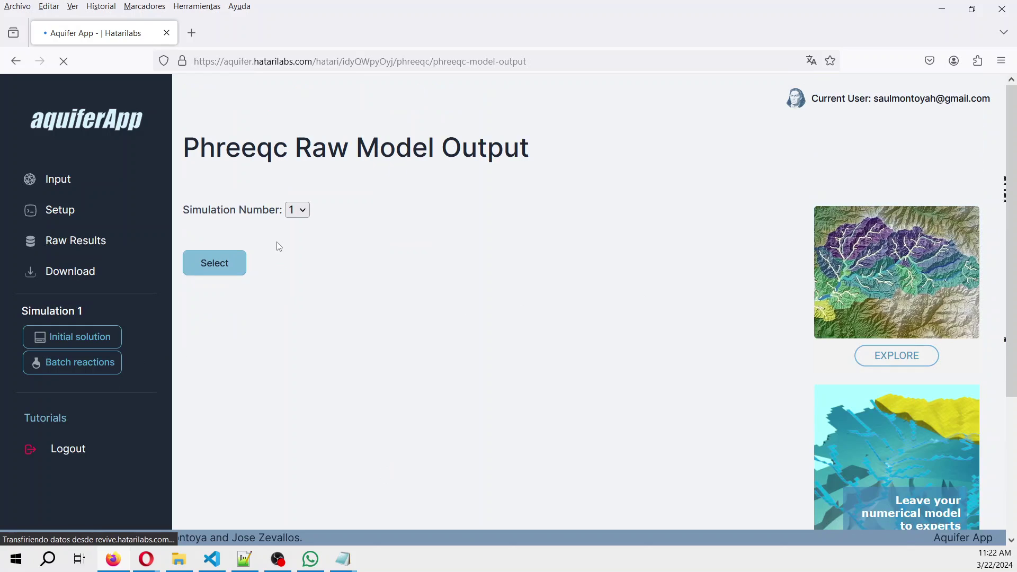
Display Simulation 1's raw PHREEQC output and skim through it.
{"action": "left_click", "coordinate": [209, 271]}
{"action": "scroll", "coordinate": [459, 268], "scroll_direction": "down", "scroll_amount": 8}
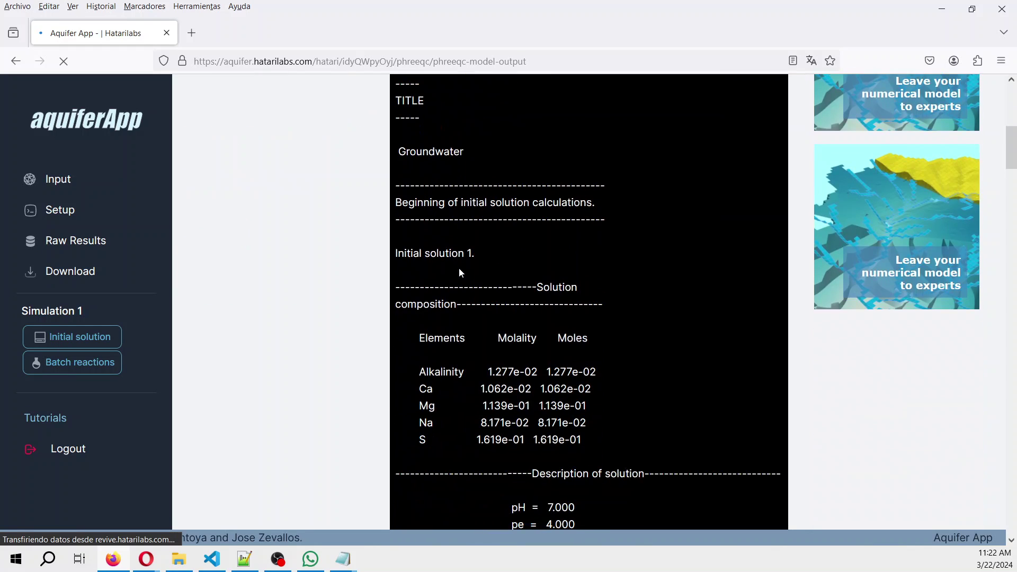
{"action": "scroll", "coordinate": [459, 268], "scroll_direction": "up", "scroll_amount": 5}
{"action": "scroll", "coordinate": [459, 269], "scroll_direction": "down", "scroll_amount": 4}
{"action": "scroll", "coordinate": [460, 269], "scroll_direction": "down", "scroll_amount": 3}
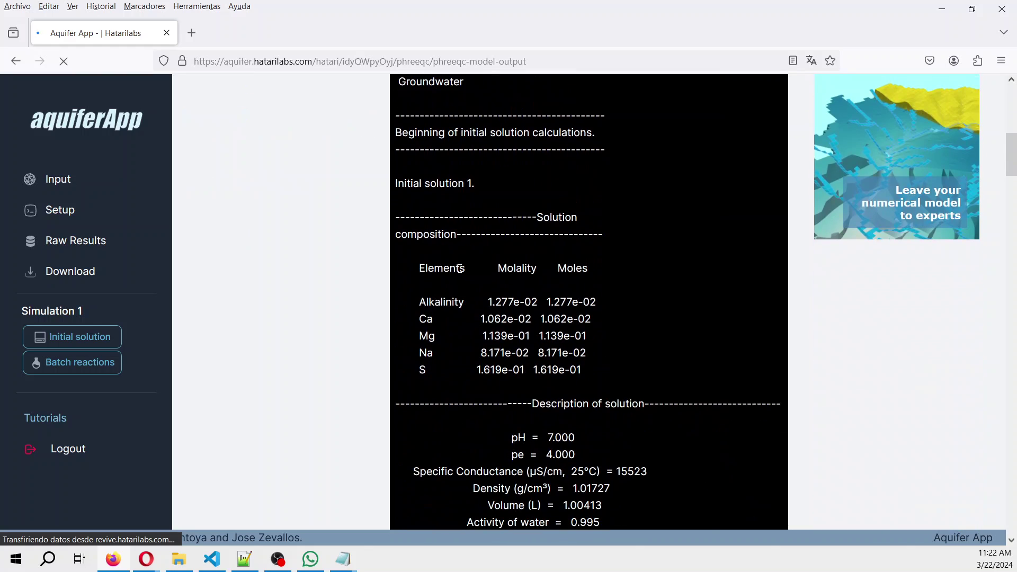
{"action": "scroll", "coordinate": [460, 269], "scroll_direction": "down", "scroll_amount": 9}
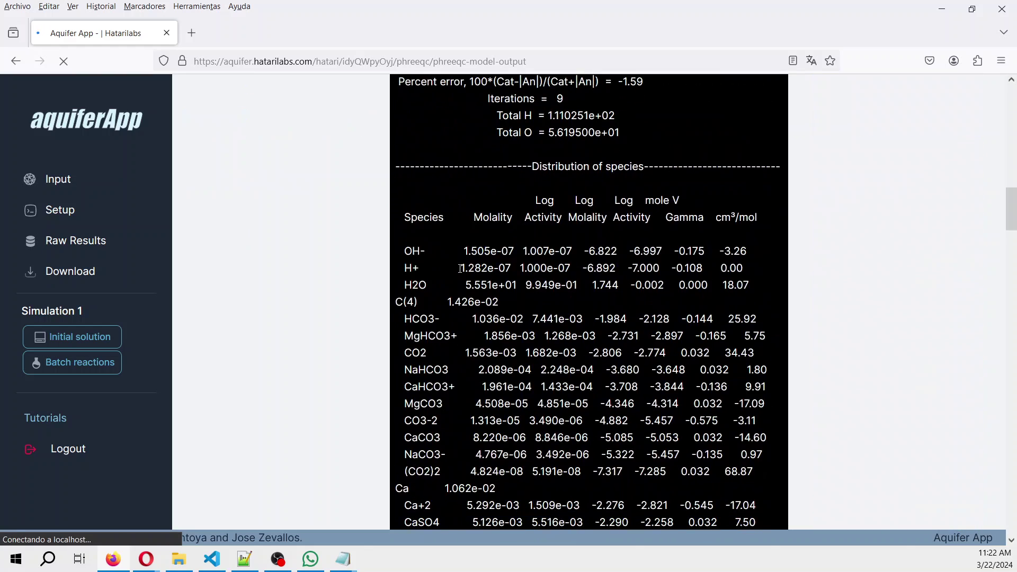
{"action": "scroll", "coordinate": [459, 268], "scroll_direction": "up", "scroll_amount": 5}
{"action": "scroll", "coordinate": [459, 273], "scroll_direction": "up", "scroll_amount": 3}
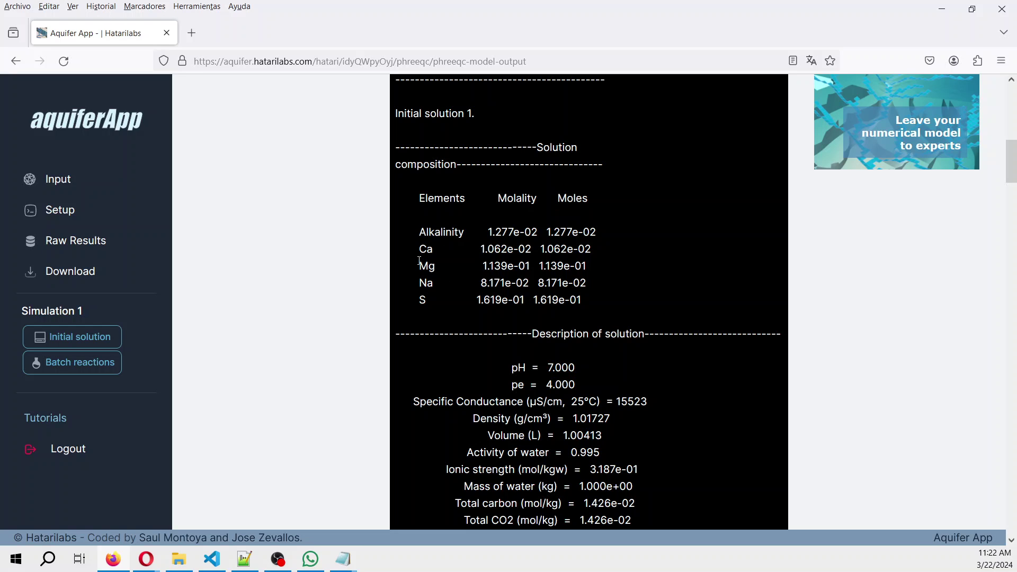
Highlight the Alkalinity and S rows of the initial solution composition.
{"action": "left_click_drag", "start_coordinate": [421, 231], "coordinate": [430, 248]}
{"action": "left_click_drag", "start_coordinate": [419, 300], "coordinate": [586, 300]}
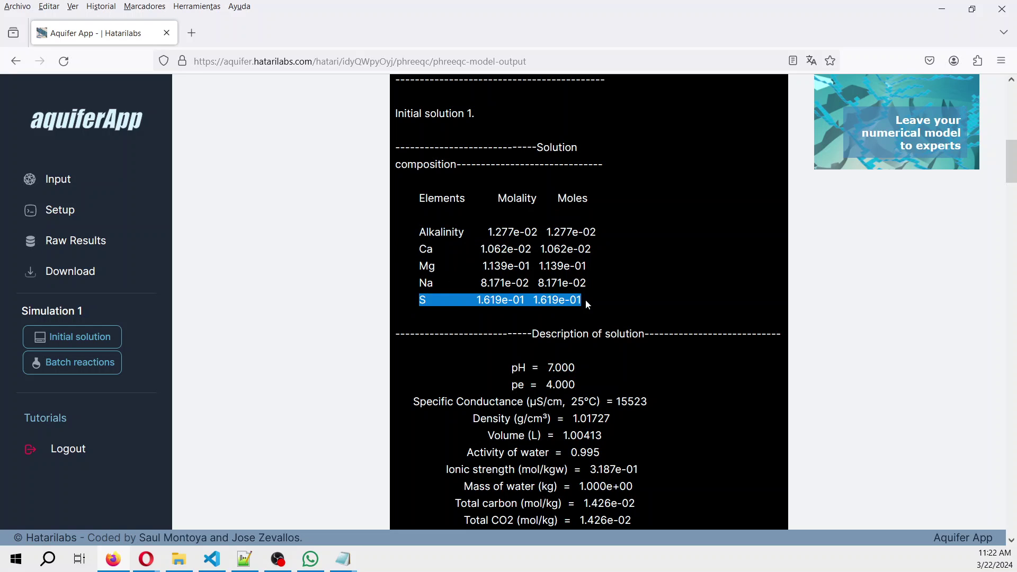
{"action": "left_click_drag", "start_coordinate": [434, 234], "coordinate": [562, 233]}
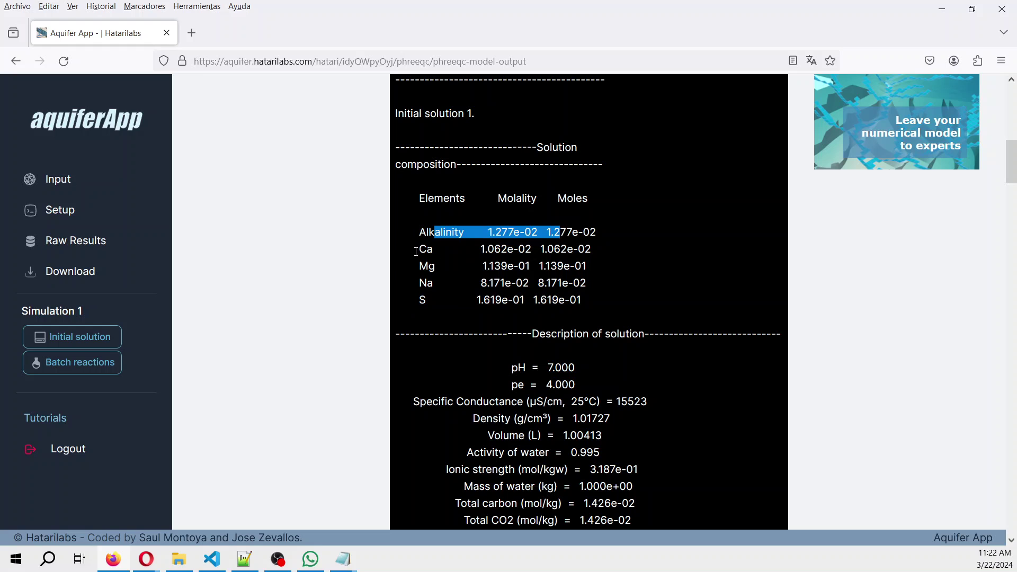
{"action": "left_click_drag", "start_coordinate": [416, 250], "coordinate": [615, 279]}
{"action": "scroll", "coordinate": [615, 281], "scroll_direction": "down", "scroll_amount": 3}
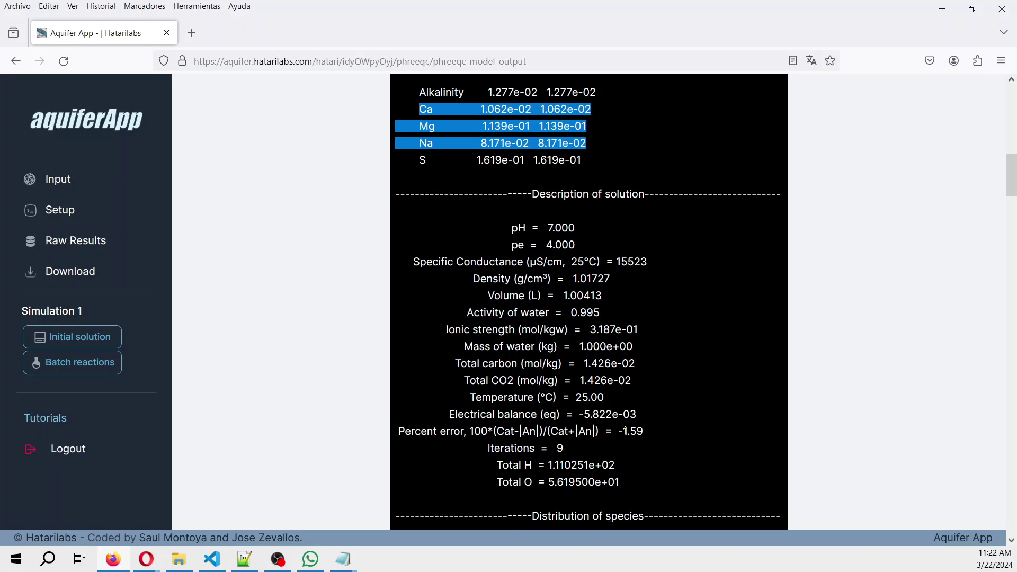
{"action": "left_click_drag", "start_coordinate": [618, 431], "coordinate": [644, 431]}
Scroll down to the saturation indices, e.g. Calcite 0.20 and Dolomite 1.51.
{"action": "scroll", "coordinate": [663, 428], "scroll_direction": "down", "scroll_amount": 5}
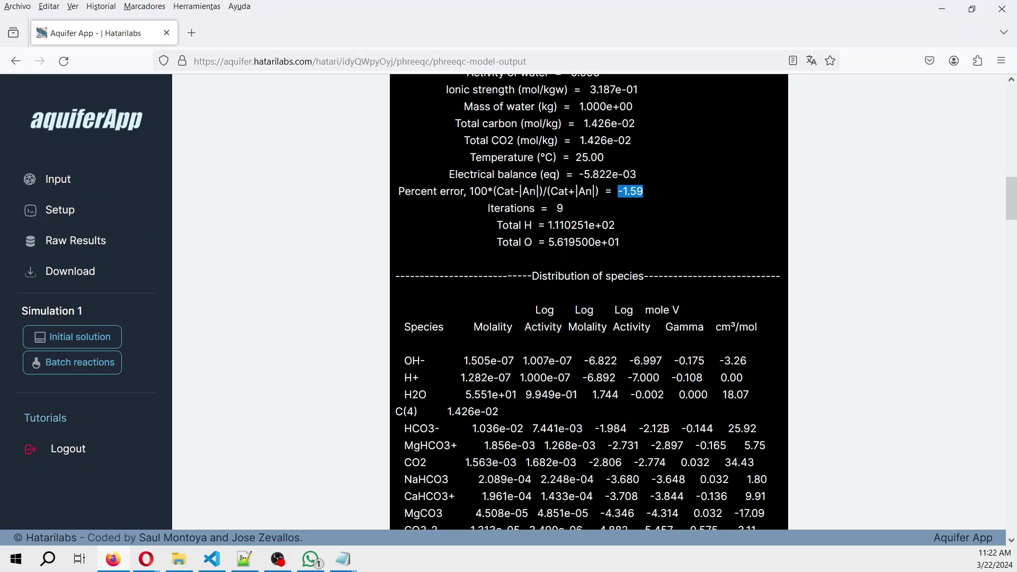
{"action": "scroll", "coordinate": [664, 428], "scroll_direction": "down", "scroll_amount": 3}
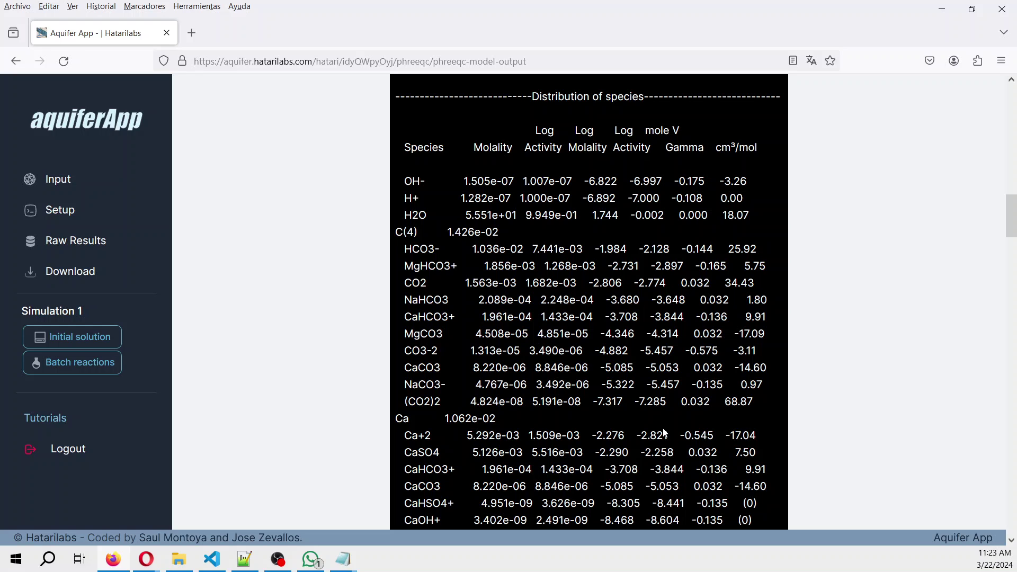
{"action": "scroll", "coordinate": [665, 433], "scroll_direction": "down", "scroll_amount": 4}
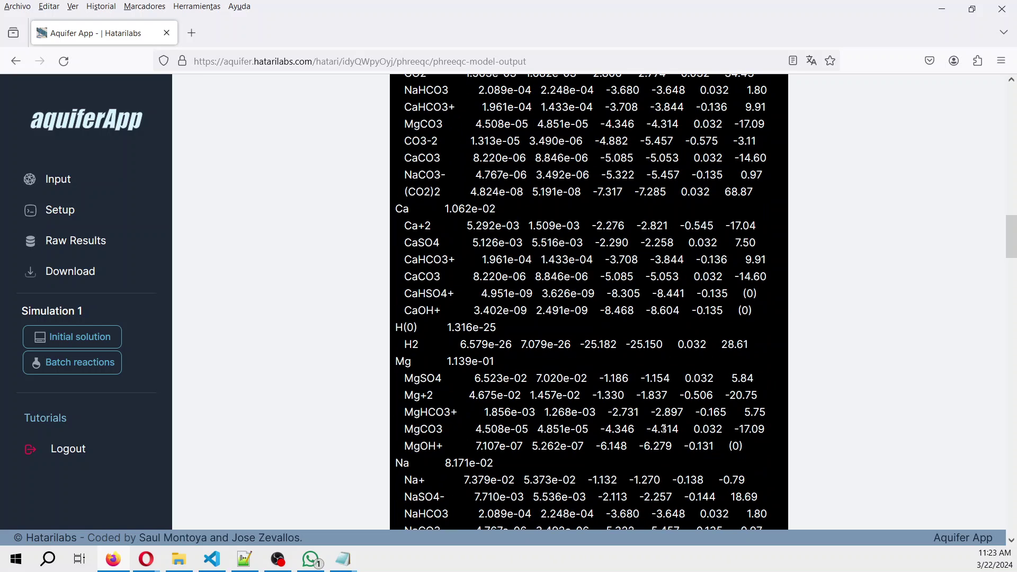
{"action": "scroll", "coordinate": [664, 429], "scroll_direction": "down", "scroll_amount": 3}
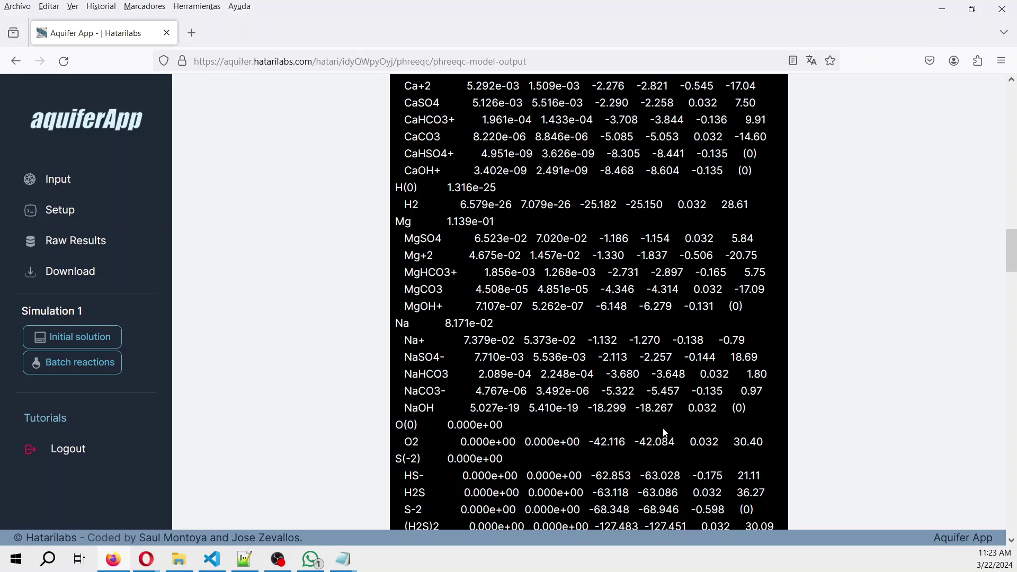
{"action": "scroll", "coordinate": [664, 433], "scroll_direction": "down", "scroll_amount": 3}
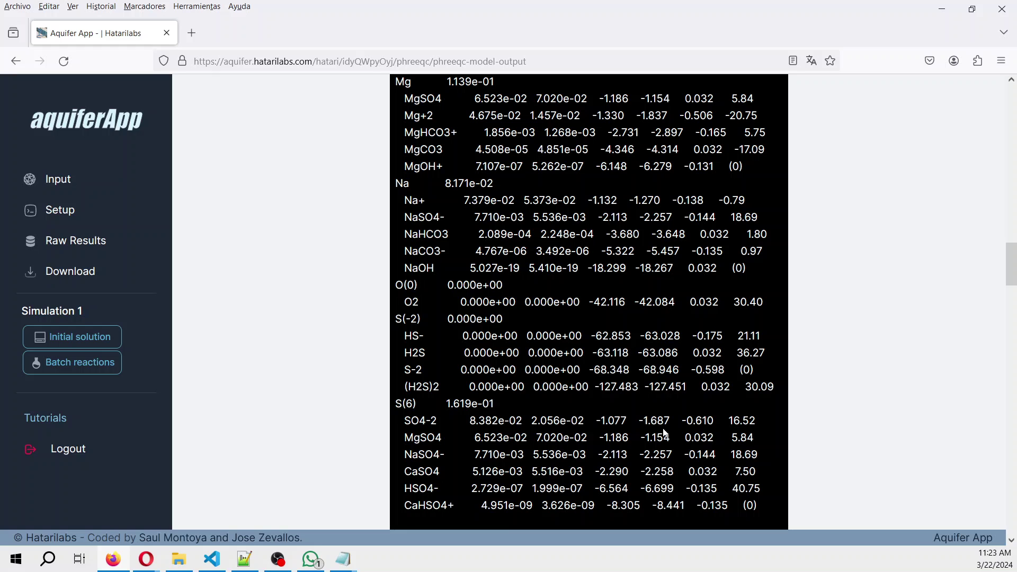
{"action": "scroll", "coordinate": [665, 433], "scroll_direction": "down", "scroll_amount": 7}
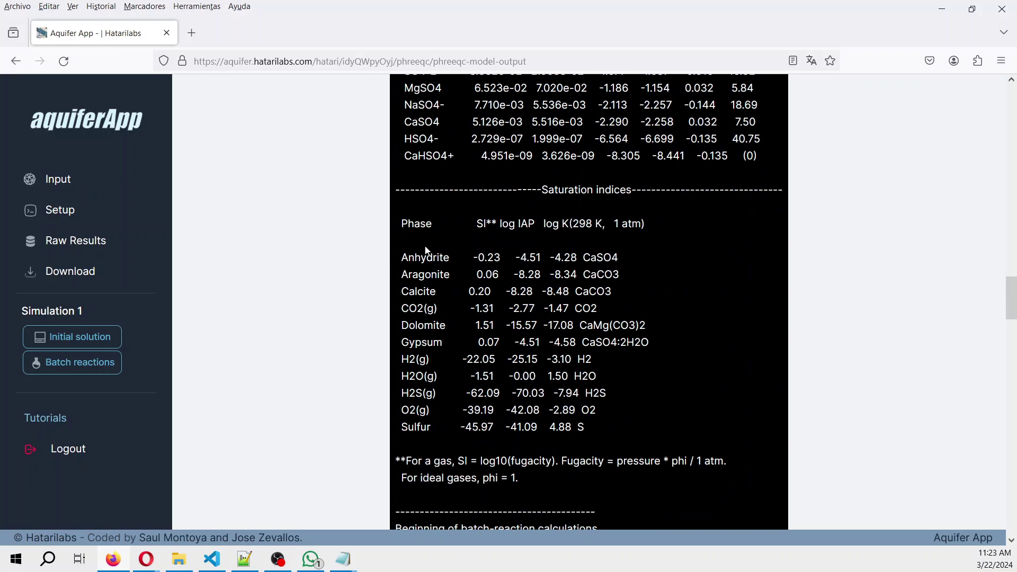
Scroll to Reaction step 1's exchange composition: NaX 3.664e-01, CaX2 1.807e-01, MgX2 8.605e-02 mol.
{"action": "scroll", "coordinate": [426, 252], "scroll_direction": "down", "scroll_amount": 3}
{"action": "scroll", "coordinate": [500, 203], "scroll_direction": "down", "scroll_amount": 9}
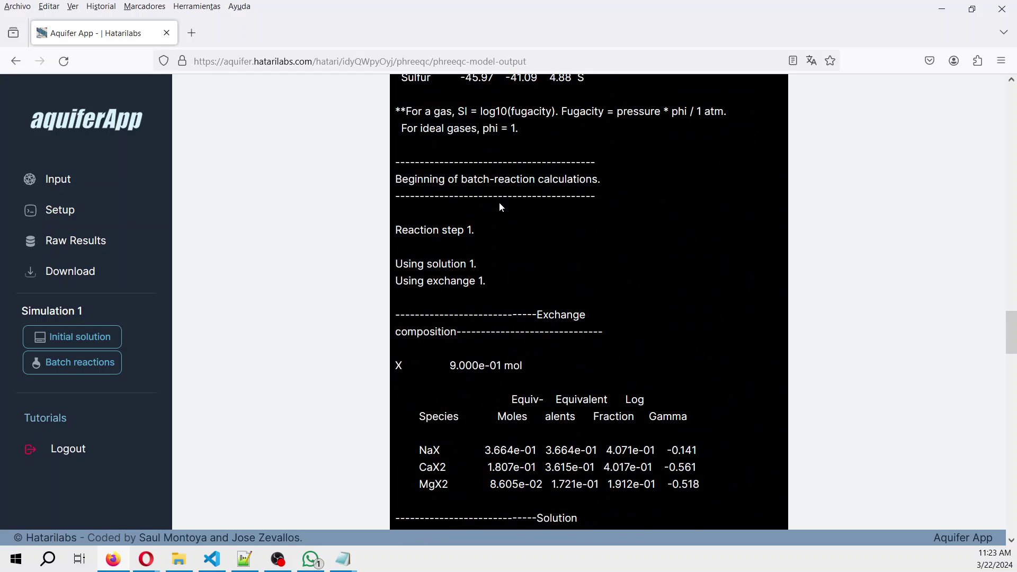
{"action": "scroll", "coordinate": [500, 203], "scroll_direction": "up", "scroll_amount": 7}
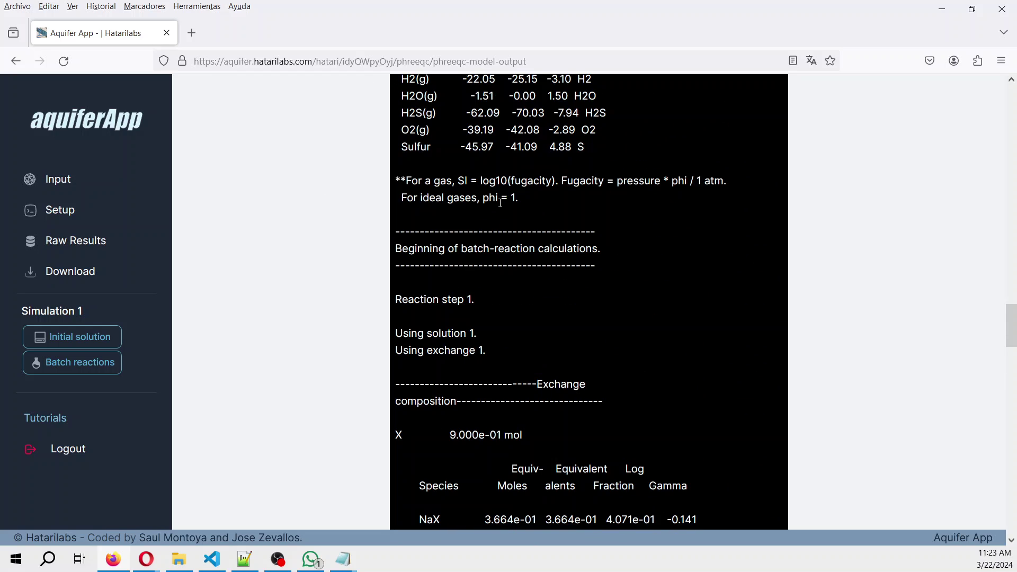
{"action": "scroll", "coordinate": [498, 200], "scroll_direction": "down", "scroll_amount": 5}
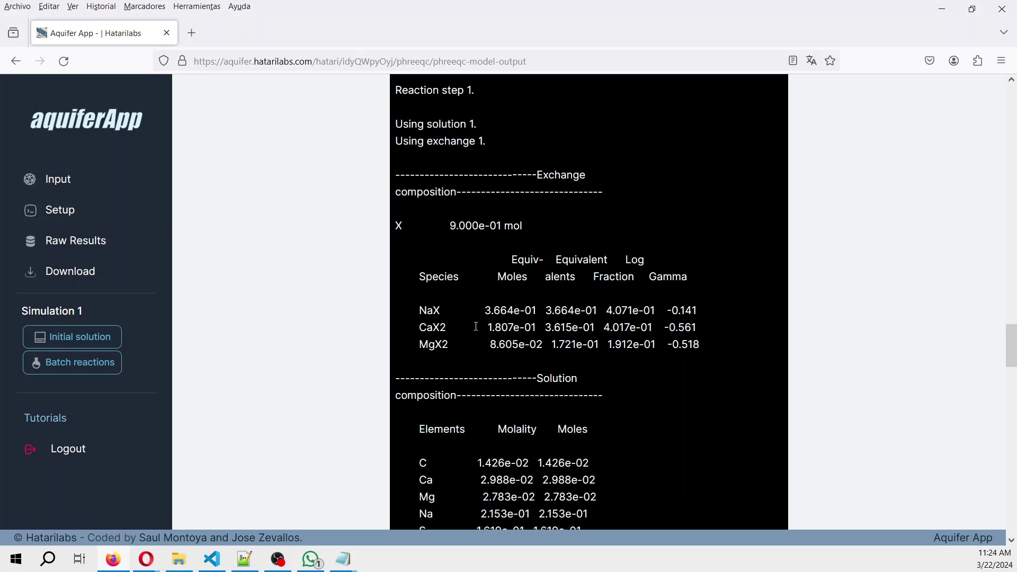
Highlight the batch solution's -1.19 percent error, then return to its composition (Na 2.153e-01, pH 7.022).
{"action": "scroll", "coordinate": [476, 326], "scroll_direction": "down", "scroll_amount": 3}
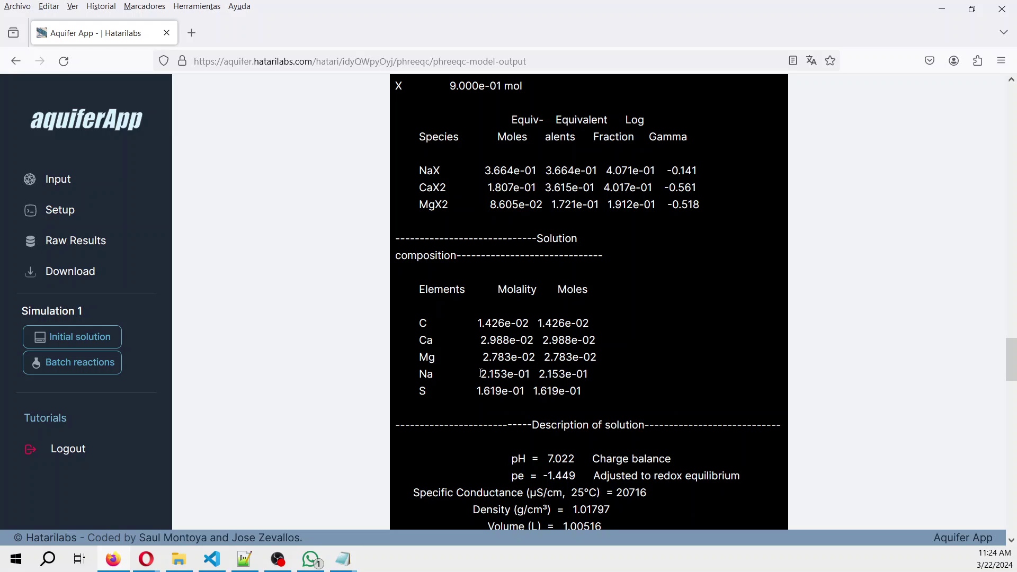
{"action": "scroll", "coordinate": [481, 373], "scroll_direction": "down", "scroll_amount": 5}
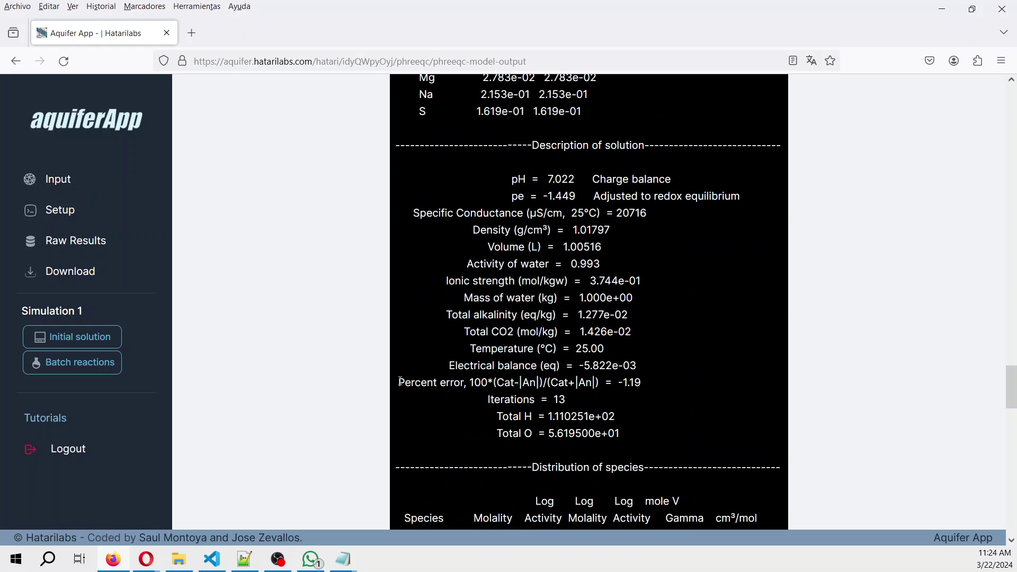
{"action": "left_click_drag", "start_coordinate": [405, 383], "coordinate": [660, 384]}
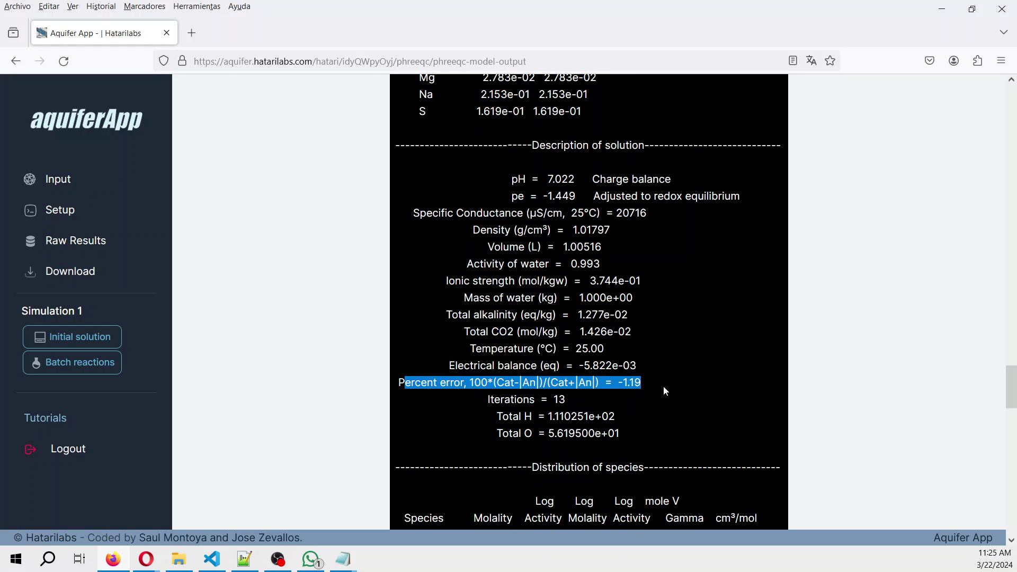
{"action": "scroll", "coordinate": [673, 387], "scroll_direction": "down", "scroll_amount": 3}
{"action": "scroll", "coordinate": [673, 387], "scroll_direction": "up", "scroll_amount": 7}
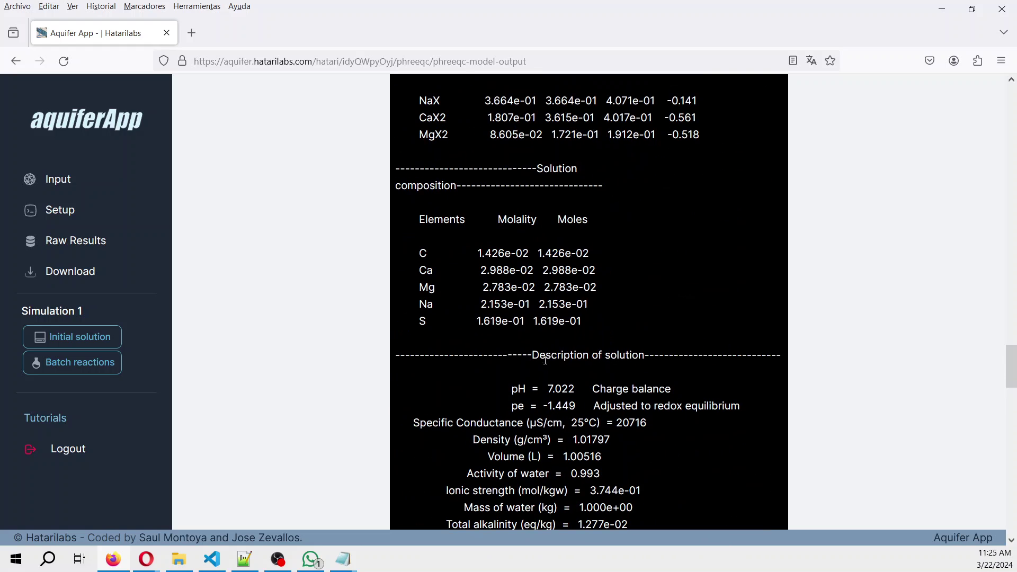
Open the initial-solution saturation indices table and load the same results page in a new tab.
{"action": "left_click", "coordinate": [74, 337]}
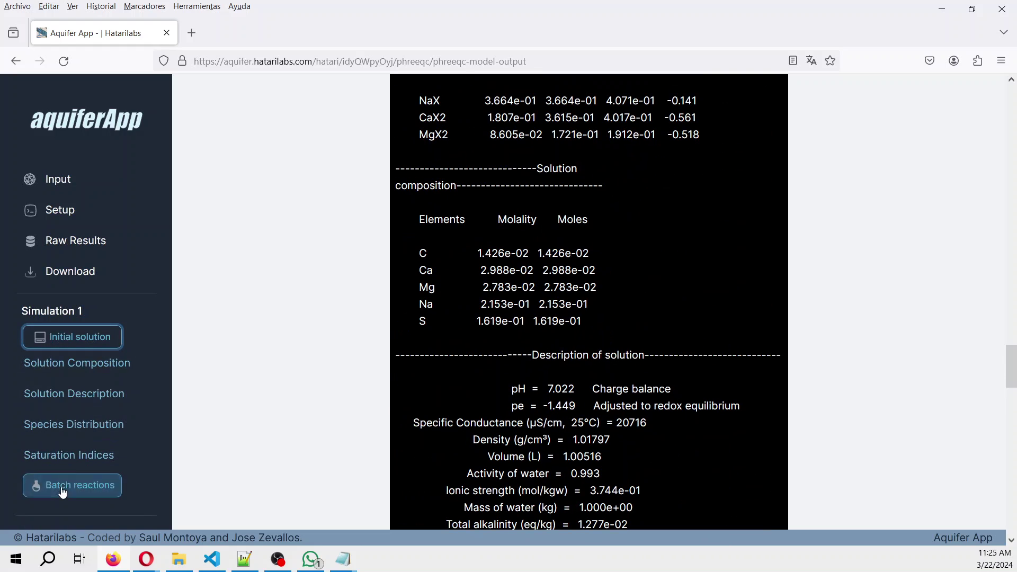
{"action": "left_click", "coordinate": [69, 455]}
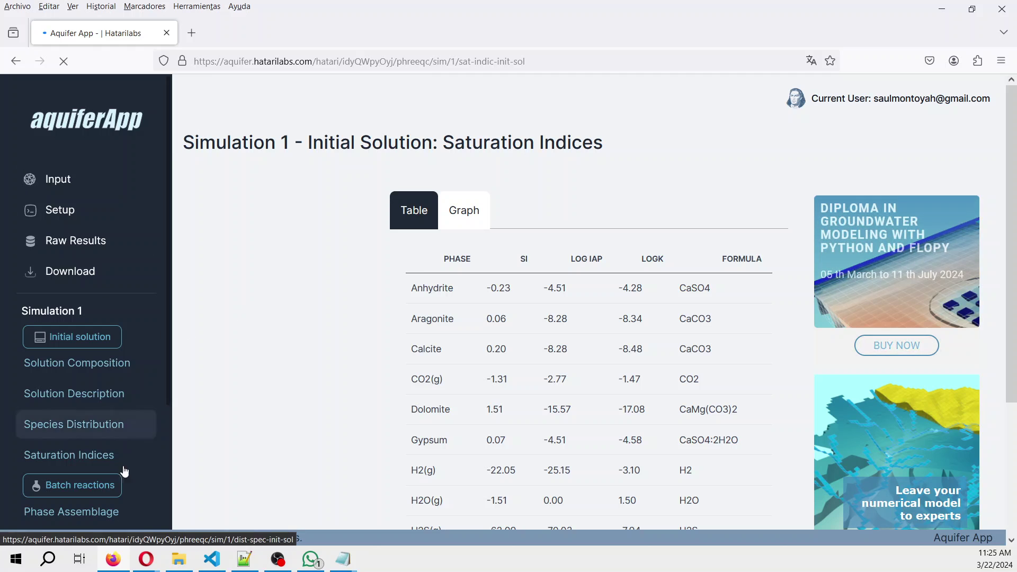
{"action": "left_click", "coordinate": [259, 61]}
{"action": "key", "text": "ctrl+c"}
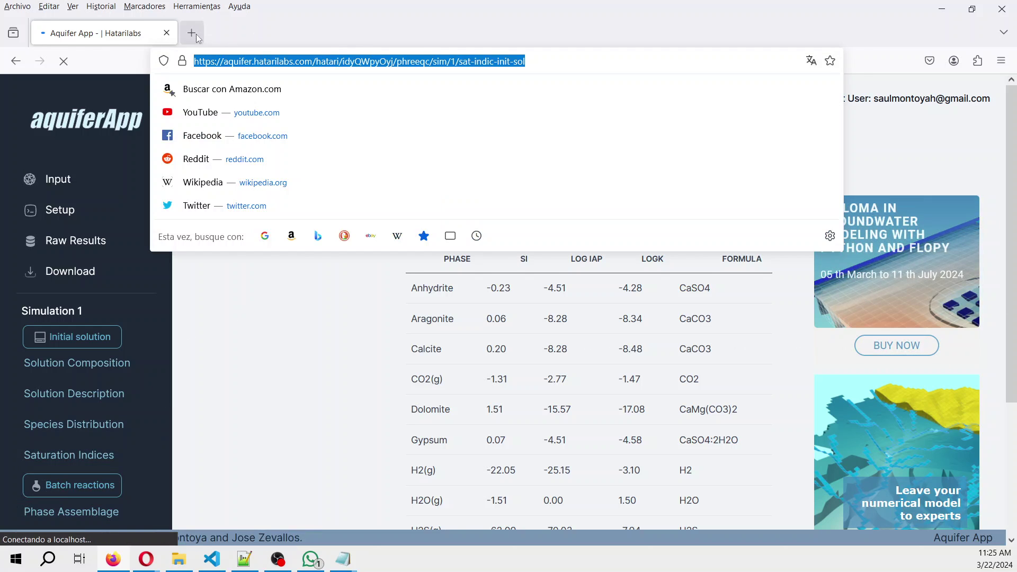
{"action": "left_click", "coordinate": [196, 37]}
{"action": "key", "text": "ctrl+v"}
{"action": "key", "text": "Escape"}
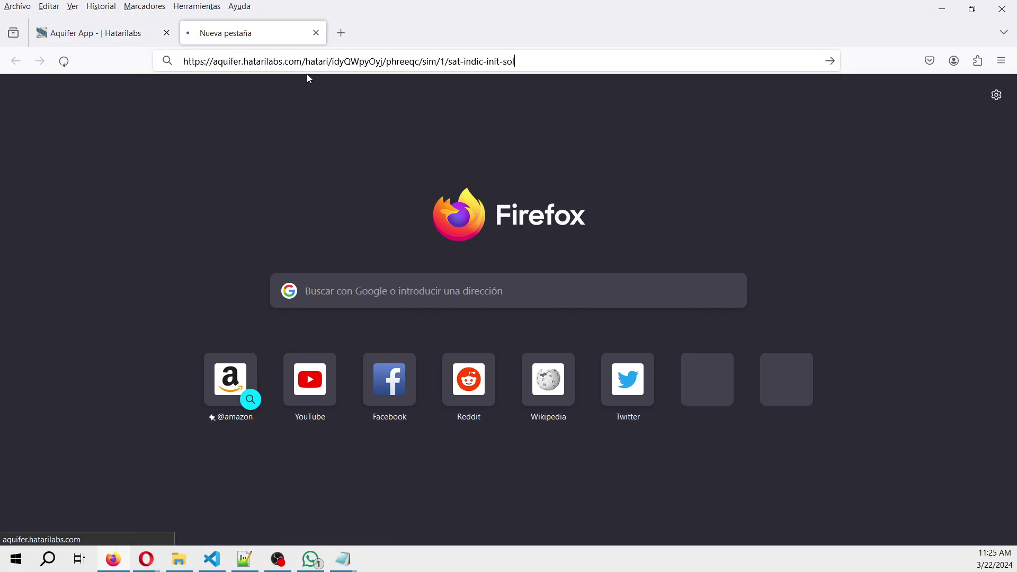
{"action": "key", "text": "Return"}
Show batch-reaction saturation indices in the new tab, and initial-solution indices as bar charts.
{"action": "scroll", "coordinate": [120, 345], "scroll_direction": "down", "scroll_amount": 3}
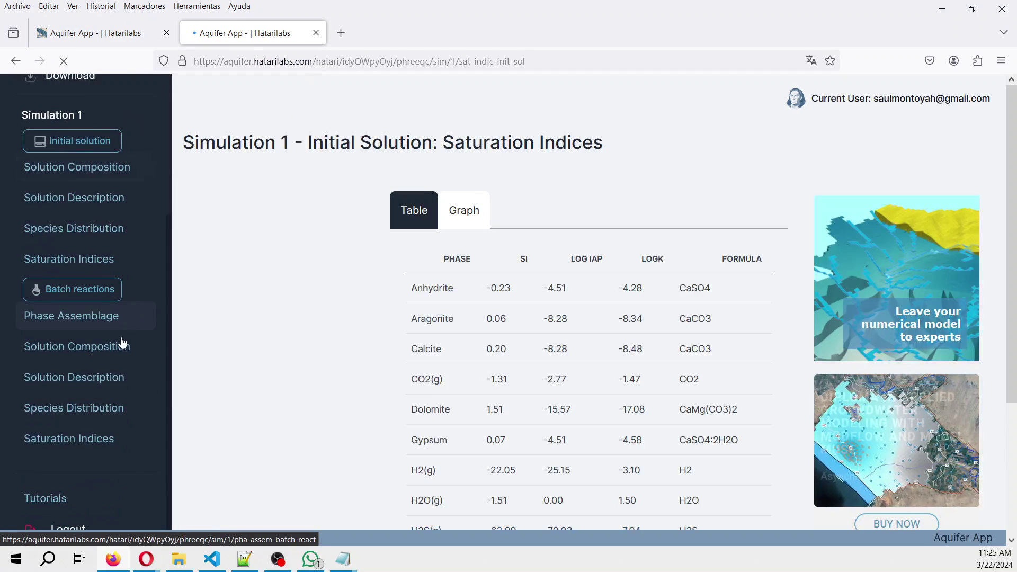
{"action": "left_click", "coordinate": [88, 445]}
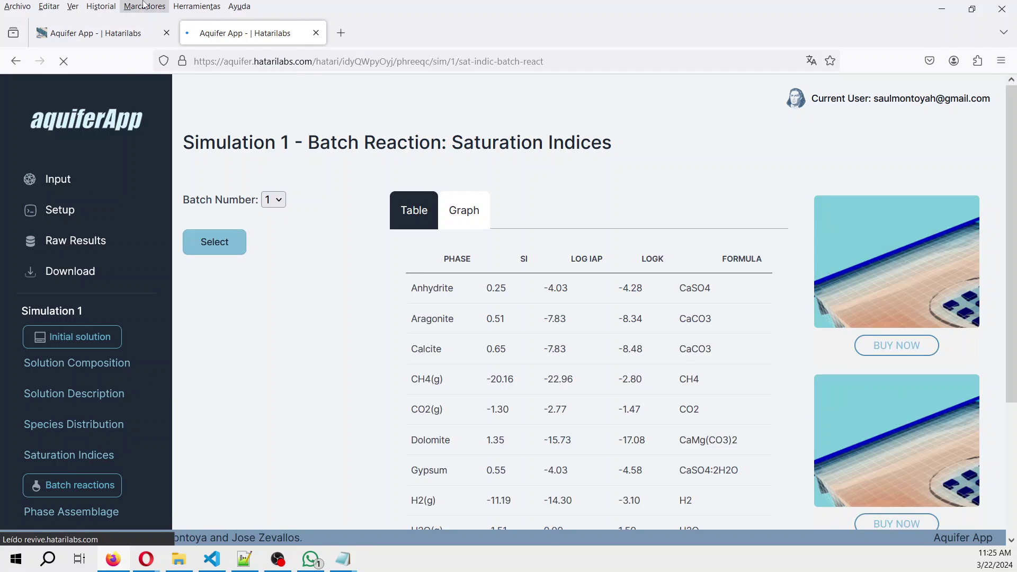
{"action": "left_click", "coordinate": [96, 33]}
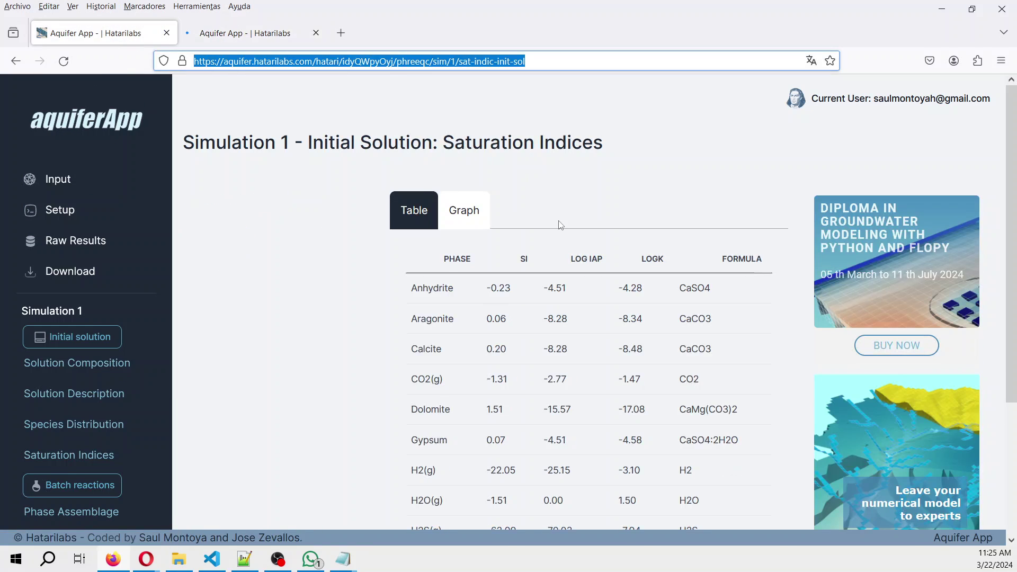
{"action": "left_click", "coordinate": [466, 208]}
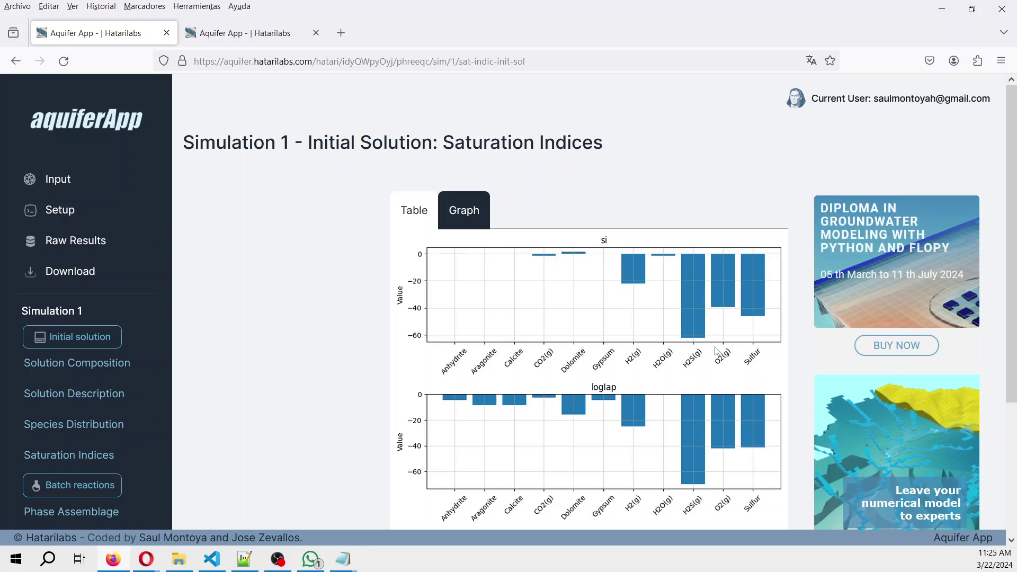
Chart batch 1's reaction saturation indices as si and logIap bars, toggling back through the table.
{"action": "left_click", "coordinate": [256, 37]}
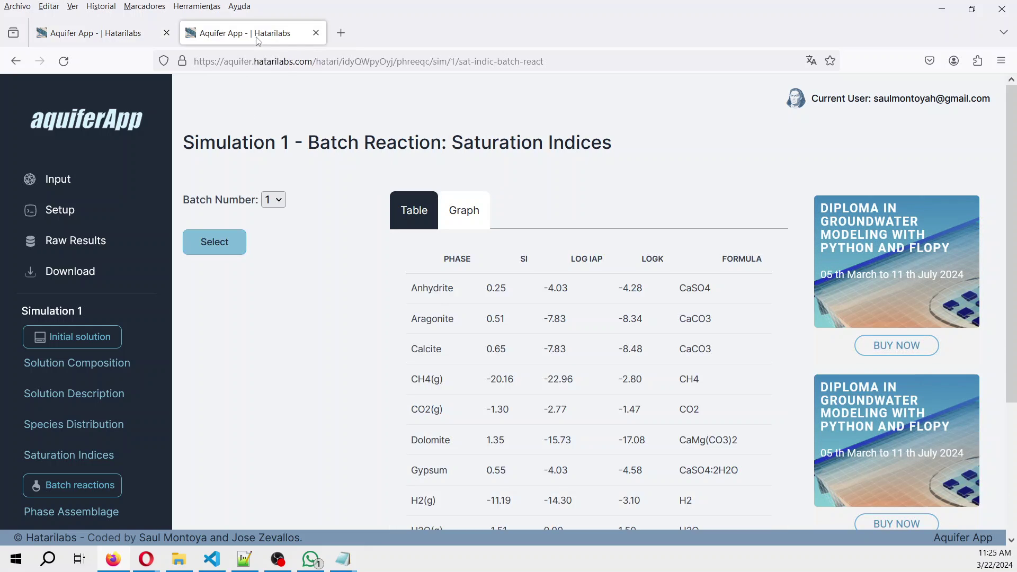
{"action": "left_click", "coordinate": [473, 222]}
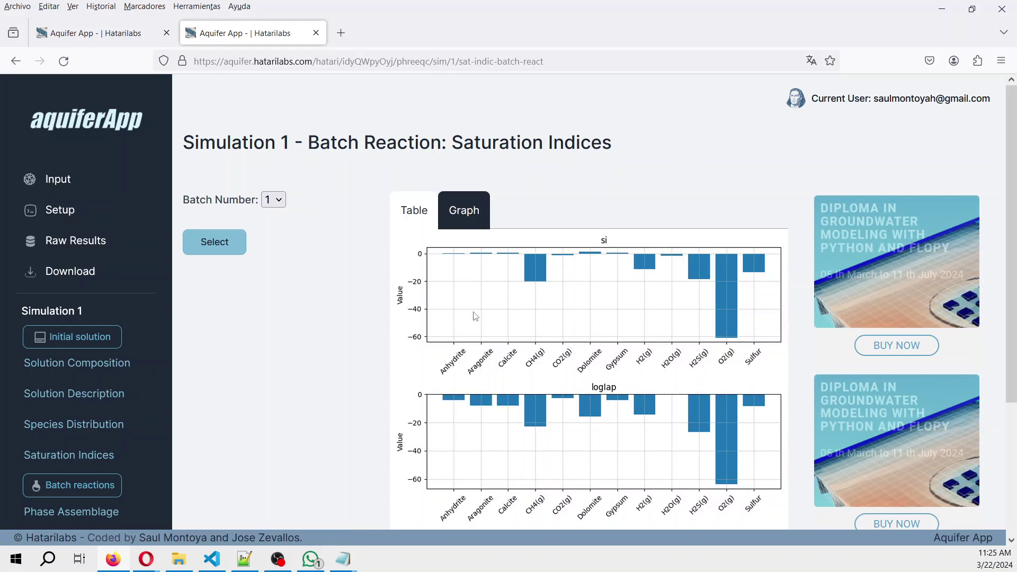
{"action": "left_click", "coordinate": [414, 217]}
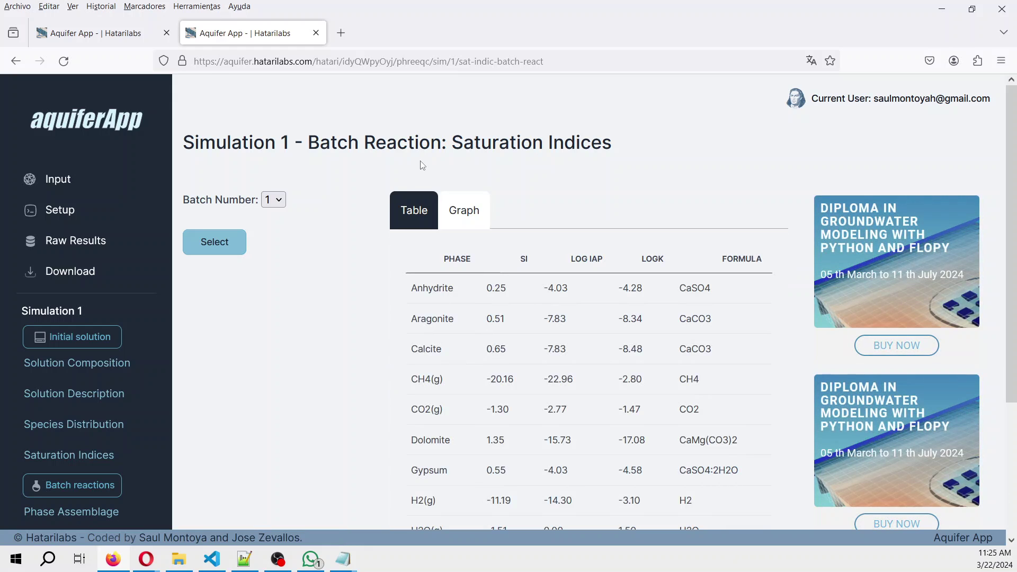
{"action": "left_click", "coordinate": [461, 212]}
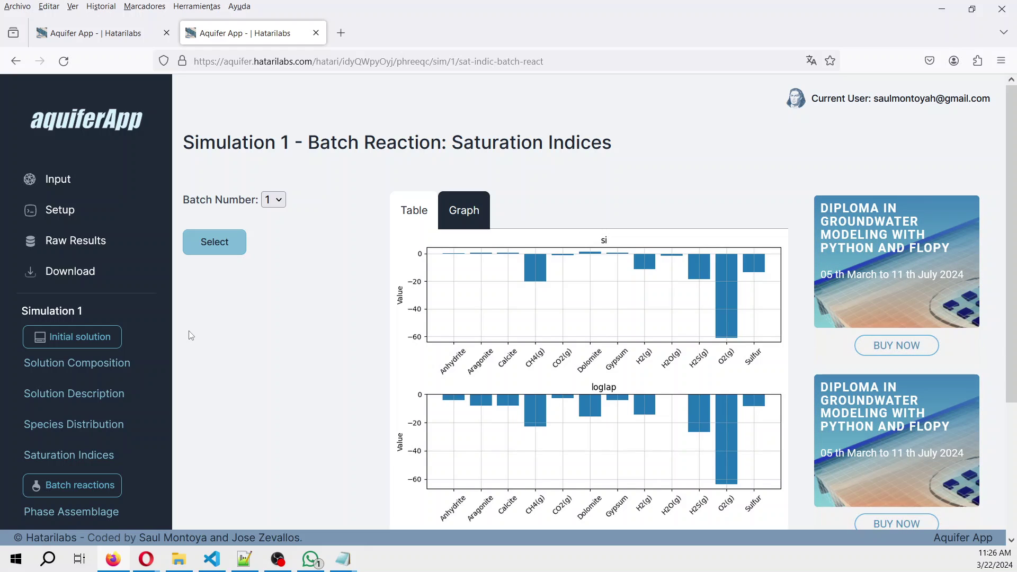
Load shop.hatarilabs.com in a third tab and browse the Diplomas catalog's three programs.
{"action": "left_click", "coordinate": [341, 33]}
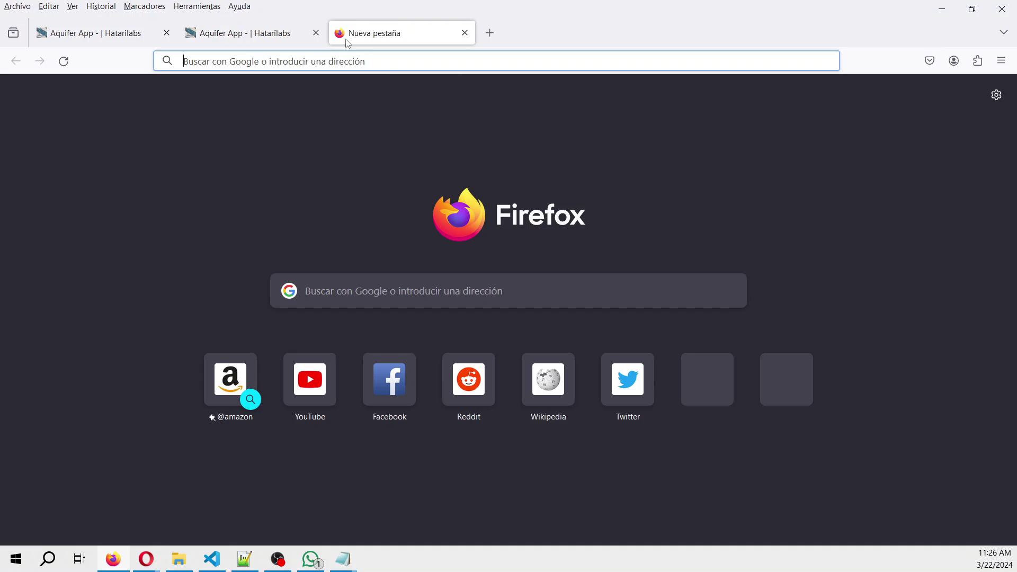
{"action": "type", "text": "shop"}
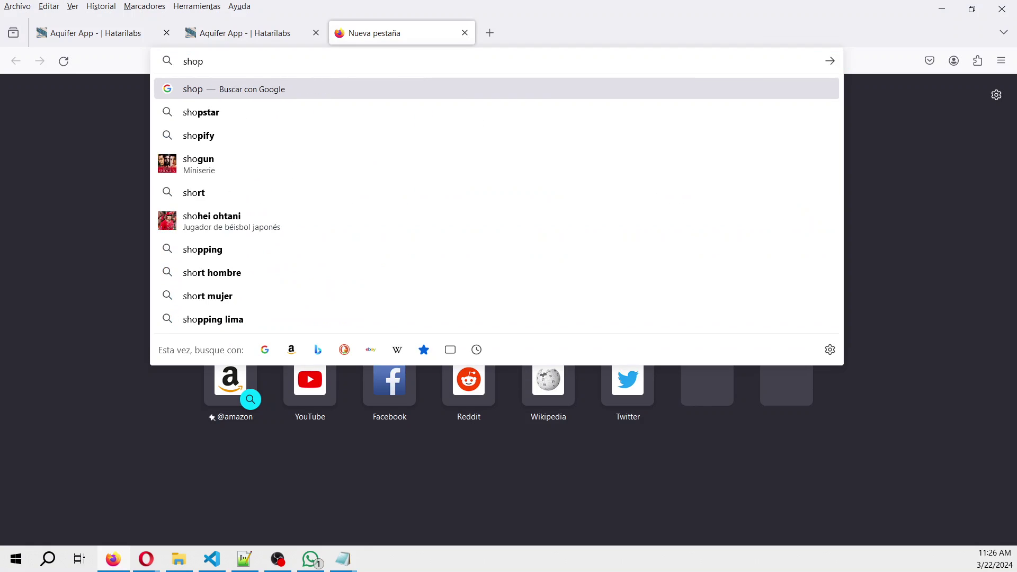
{"action": "type", "text": ".hatarilabs"}
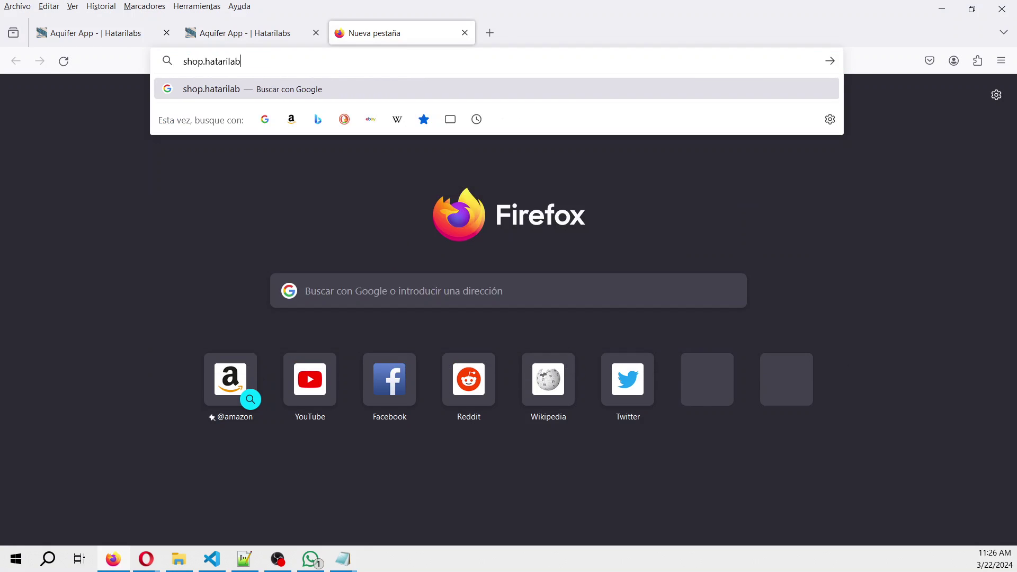
{"action": "type", "text": ".com"}
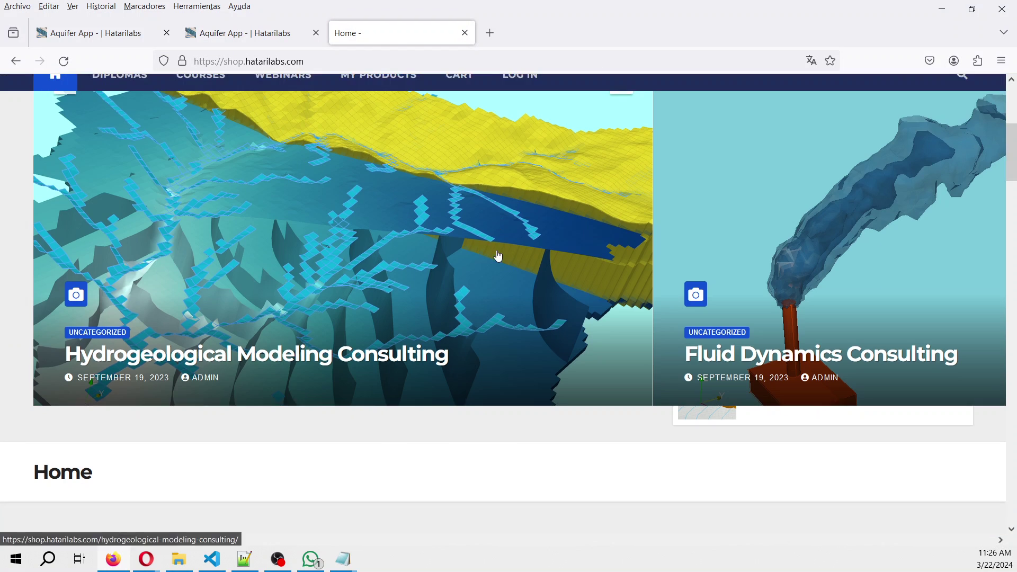
{"action": "scroll", "coordinate": [496, 255], "scroll_direction": "down", "scroll_amount": 4}
{"action": "scroll", "coordinate": [497, 256], "scroll_direction": "up", "scroll_amount": 8}
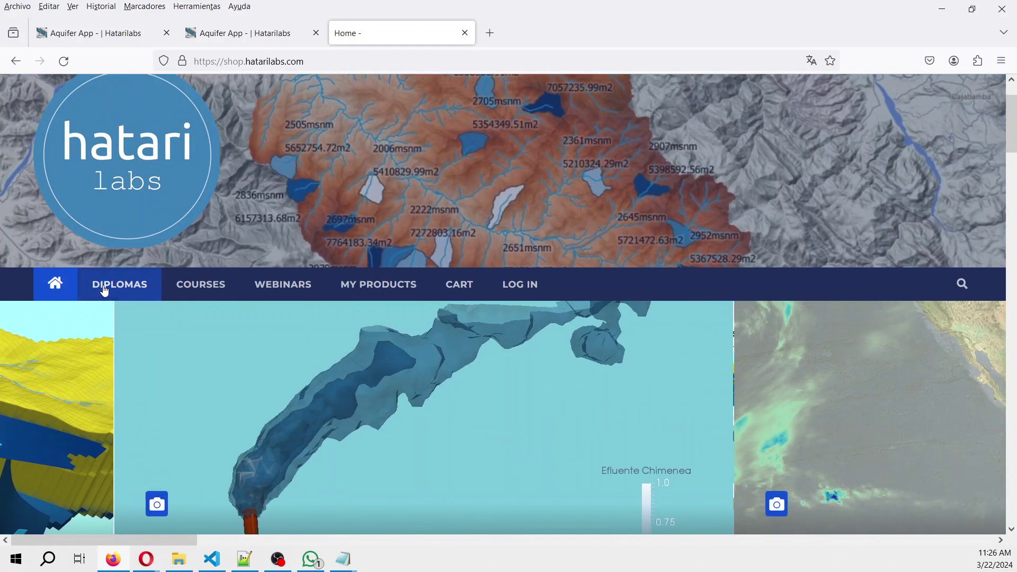
{"action": "left_click", "coordinate": [105, 291]}
{"action": "scroll", "coordinate": [491, 385], "scroll_direction": "down", "scroll_amount": 5}
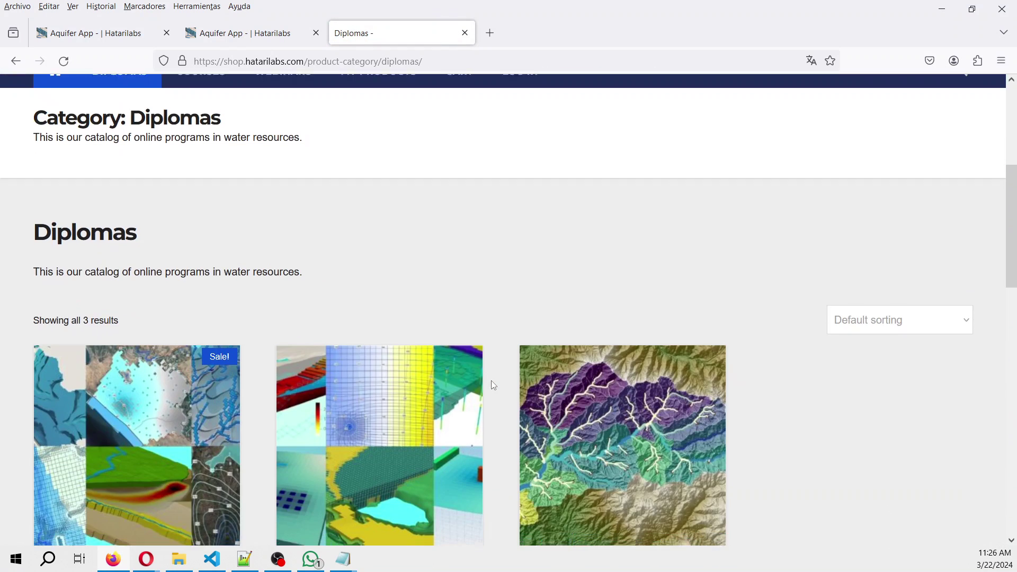
{"action": "scroll", "coordinate": [492, 383], "scroll_direction": "down", "scroll_amount": 3}
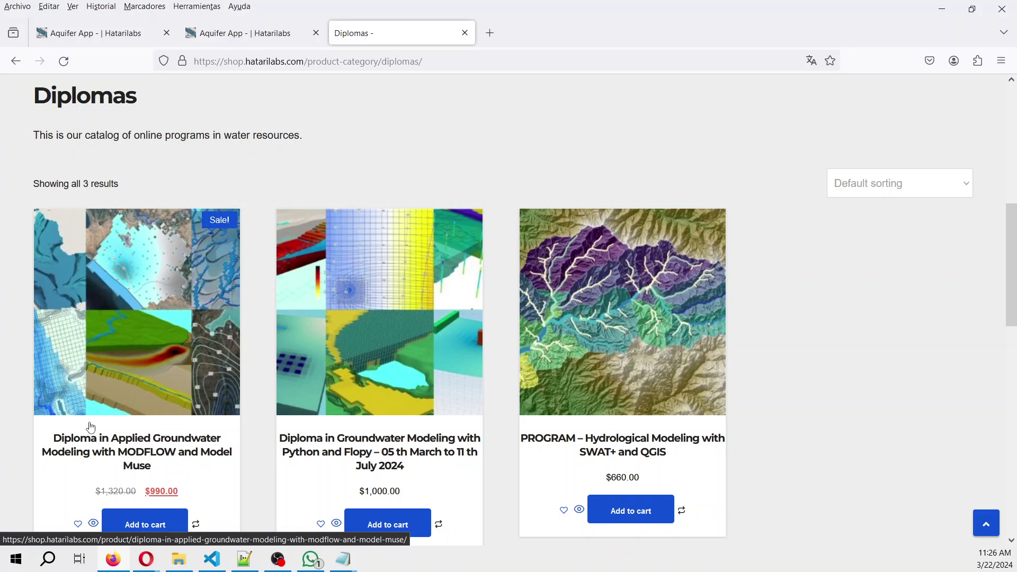
{"action": "scroll", "coordinate": [74, 404], "scroll_direction": "up", "scroll_amount": 5}
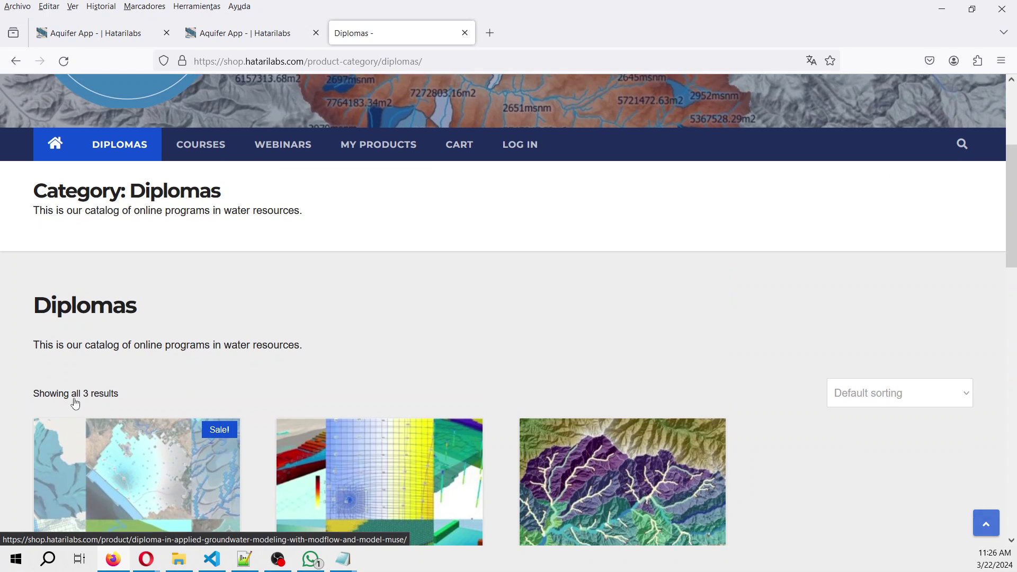
Browse the 8 listed Courses, then open the Webinars category with 16 results.
{"action": "left_click", "coordinate": [200, 146]}
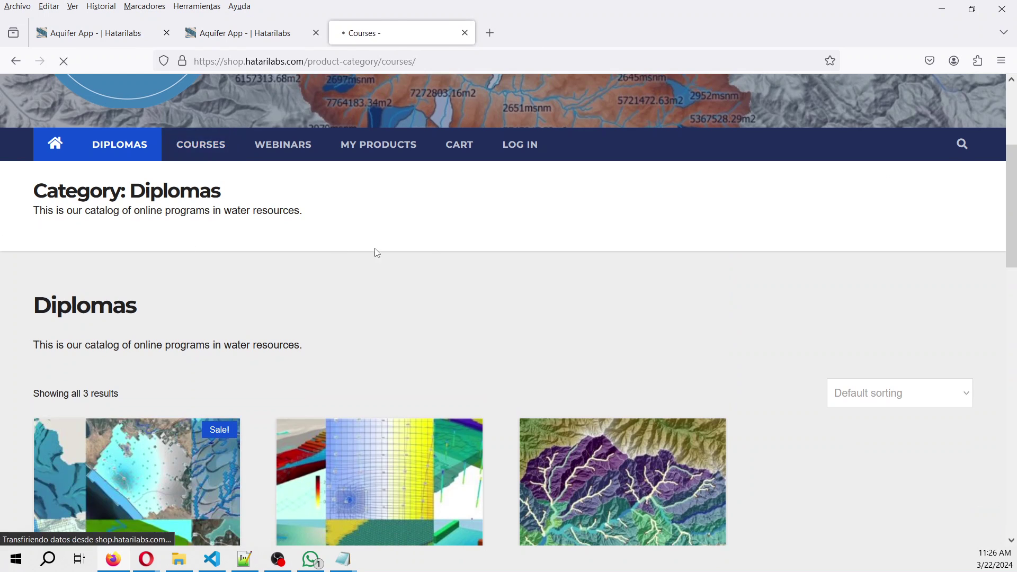
{"action": "scroll", "coordinate": [461, 332], "scroll_direction": "down", "scroll_amount": 10}
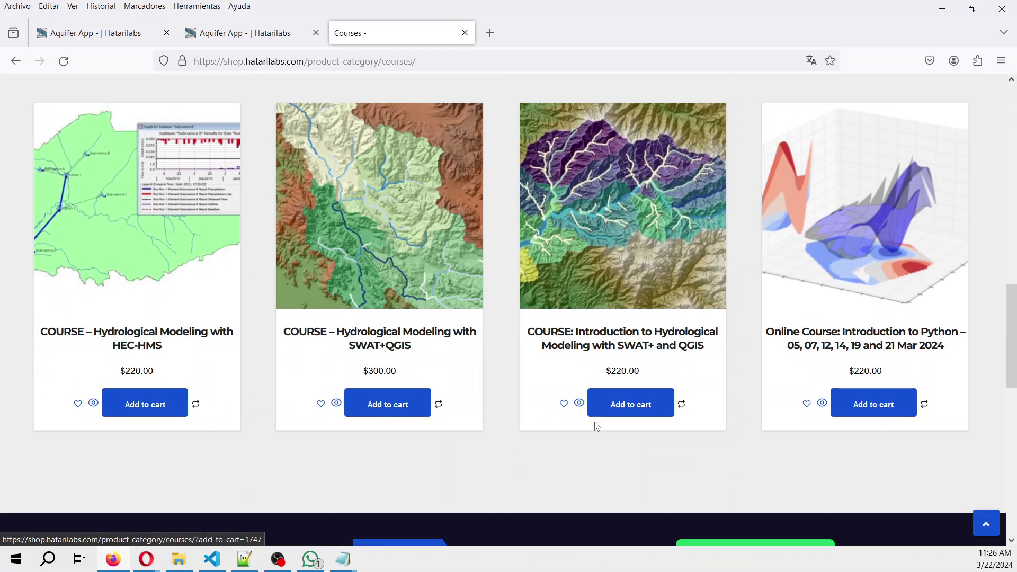
{"action": "scroll", "coordinate": [588, 419], "scroll_direction": "up", "scroll_amount": 12}
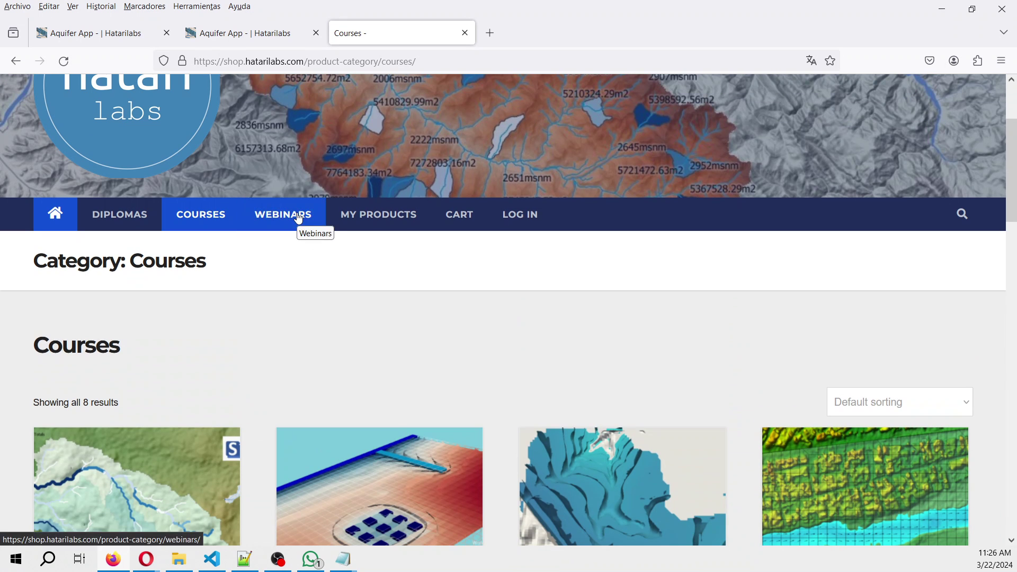
{"action": "left_click", "coordinate": [298, 216]}
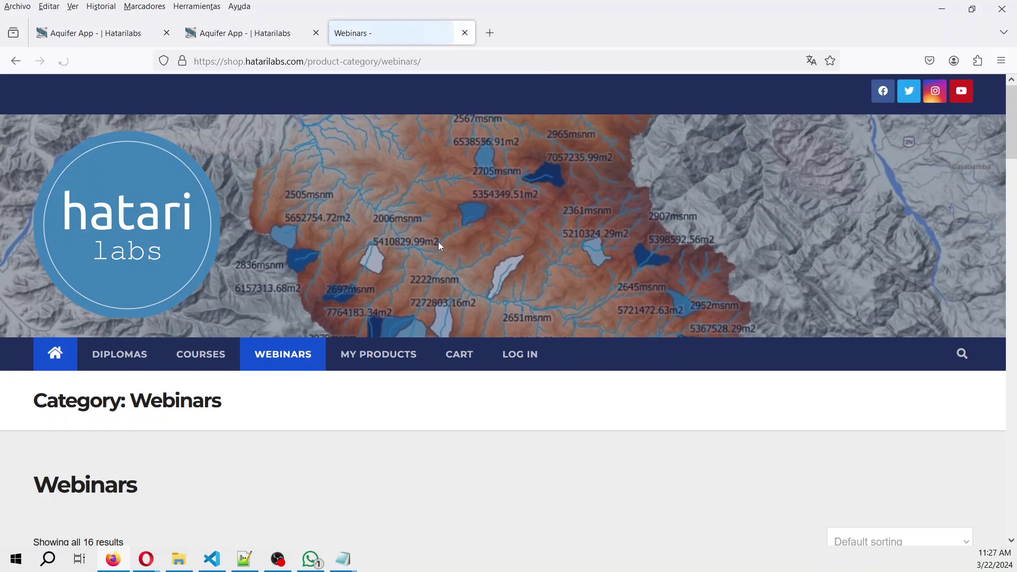
{"action": "scroll", "coordinate": [542, 330], "scroll_direction": "down", "scroll_amount": 2}
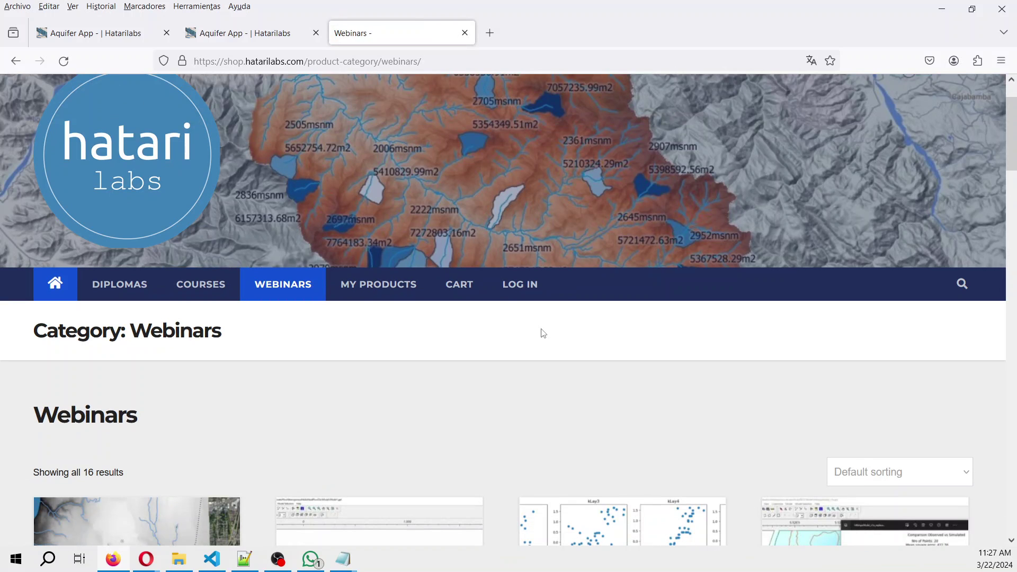